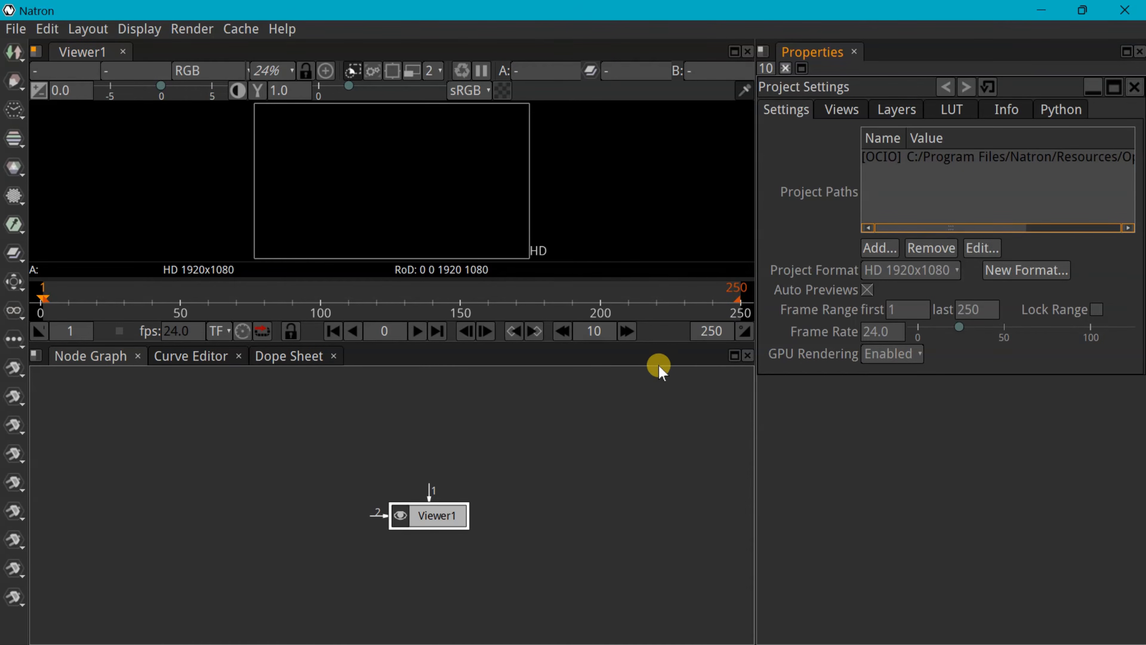
Enlarge the viewer pane by lowering its boundary with the node graph, and maximize and restore individual panes
{"action": "left_click_drag", "start_coordinate": [447, 342], "coordinate": [461, 422]}
{"action": "key", "text": "space"}
{"action": "key", "text": "space"}
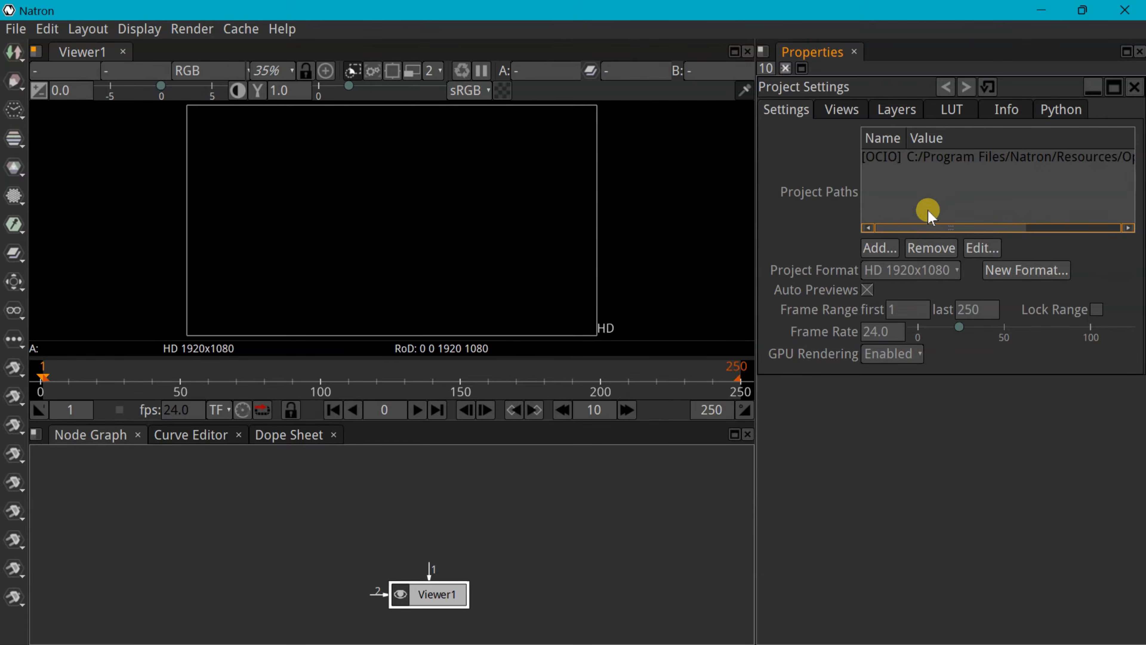
{"action": "key", "text": "space"}
{"action": "key", "text": "space"}
{"action": "key", "text": "space"}
{"action": "key", "text": "space"}
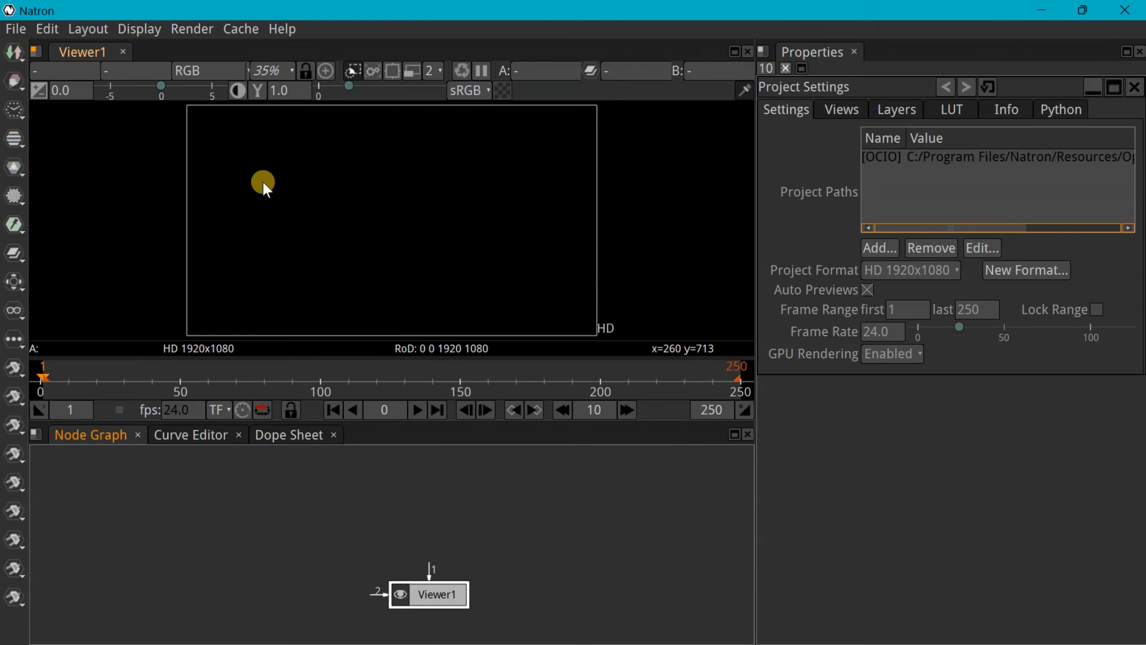
Read the image Natron_icon.svg.png into the node graph and arrange the Read node above Viewer1
{"action": "left_click_drag", "start_coordinate": [428, 587], "coordinate": [447, 580]}
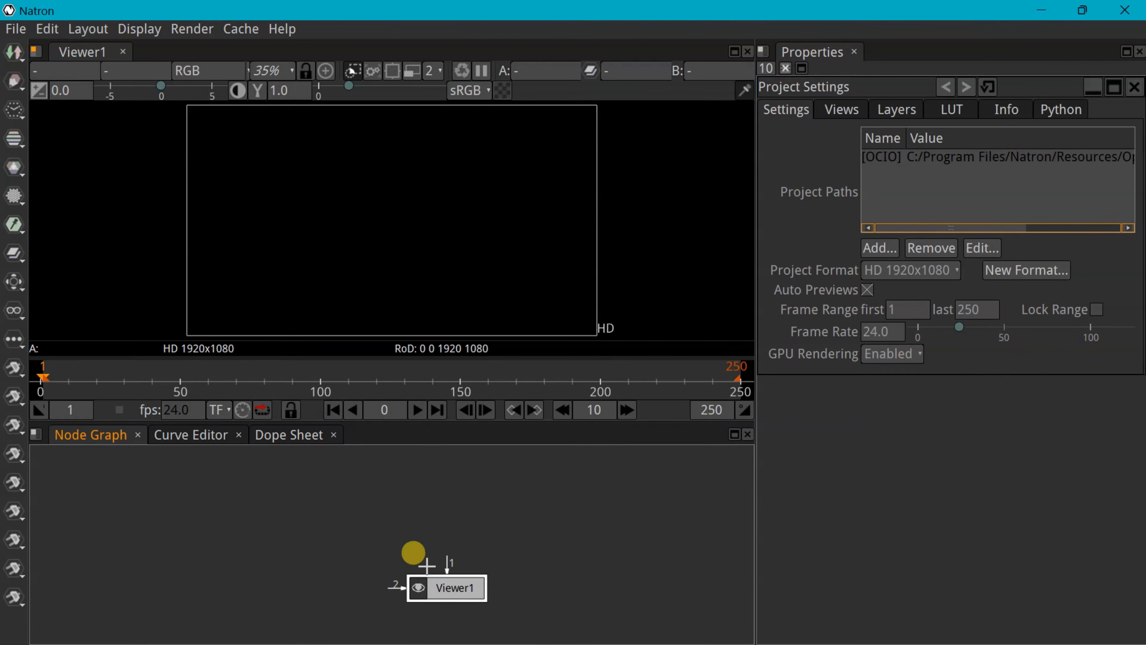
{"action": "left_click", "coordinate": [15, 50]}
{"action": "left_click", "coordinate": [54, 123]}
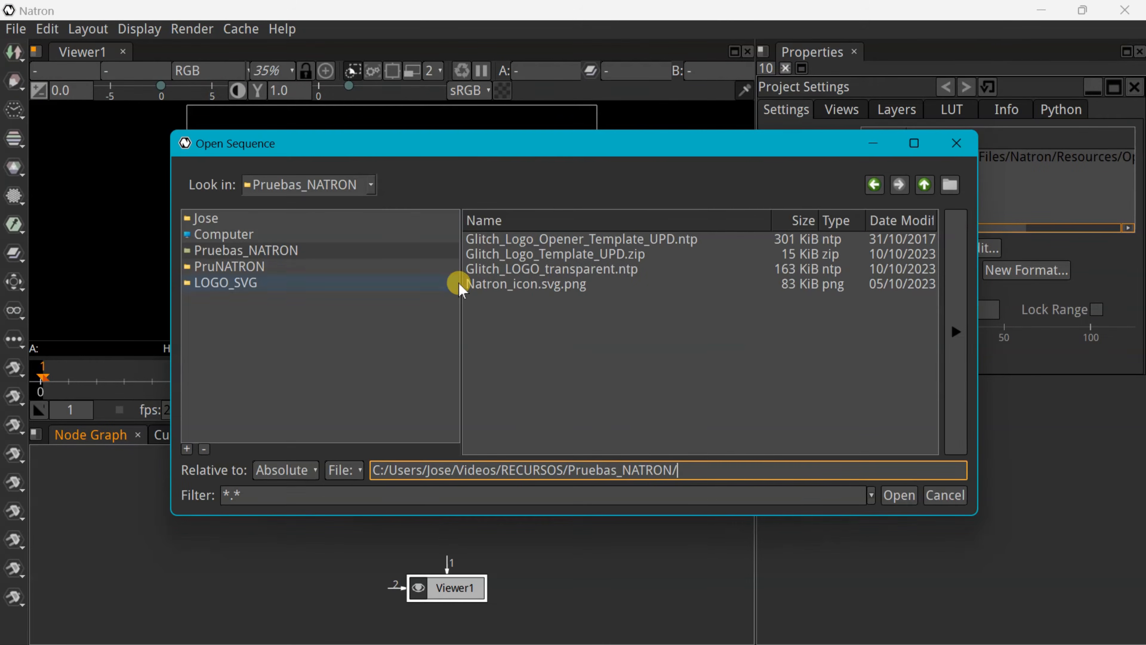
{"action": "left_click", "coordinate": [526, 284]}
{"action": "left_click", "coordinate": [898, 495]}
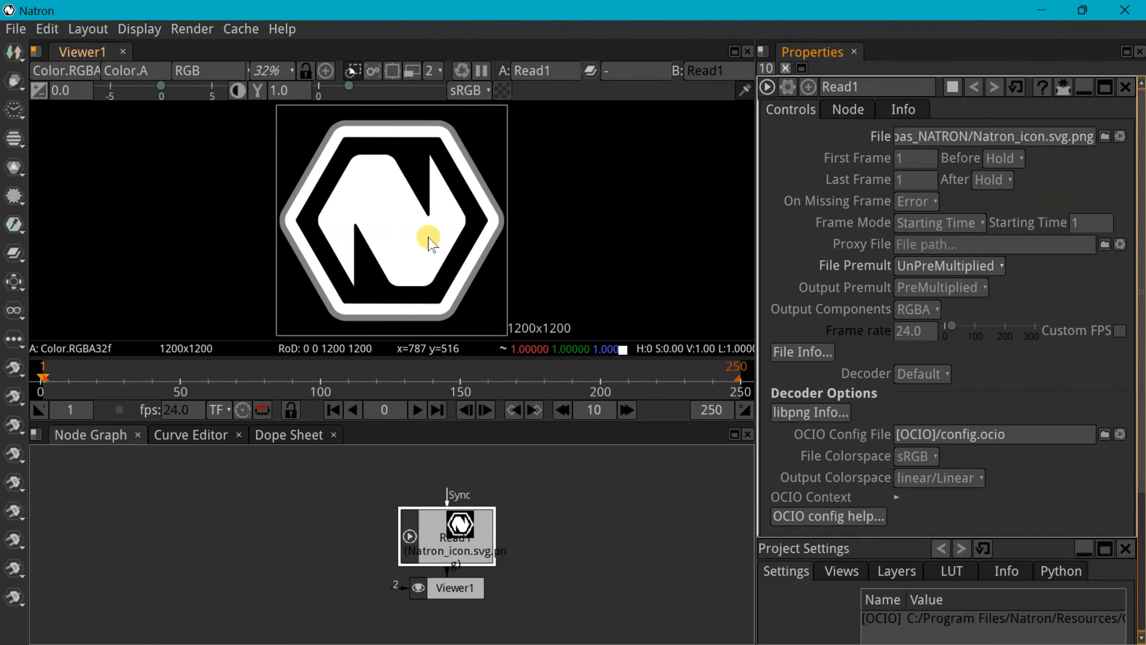
{"action": "left_click_drag", "start_coordinate": [447, 537], "coordinate": [244, 500]}
{"action": "left_click_drag", "start_coordinate": [453, 587], "coordinate": [234, 606]}
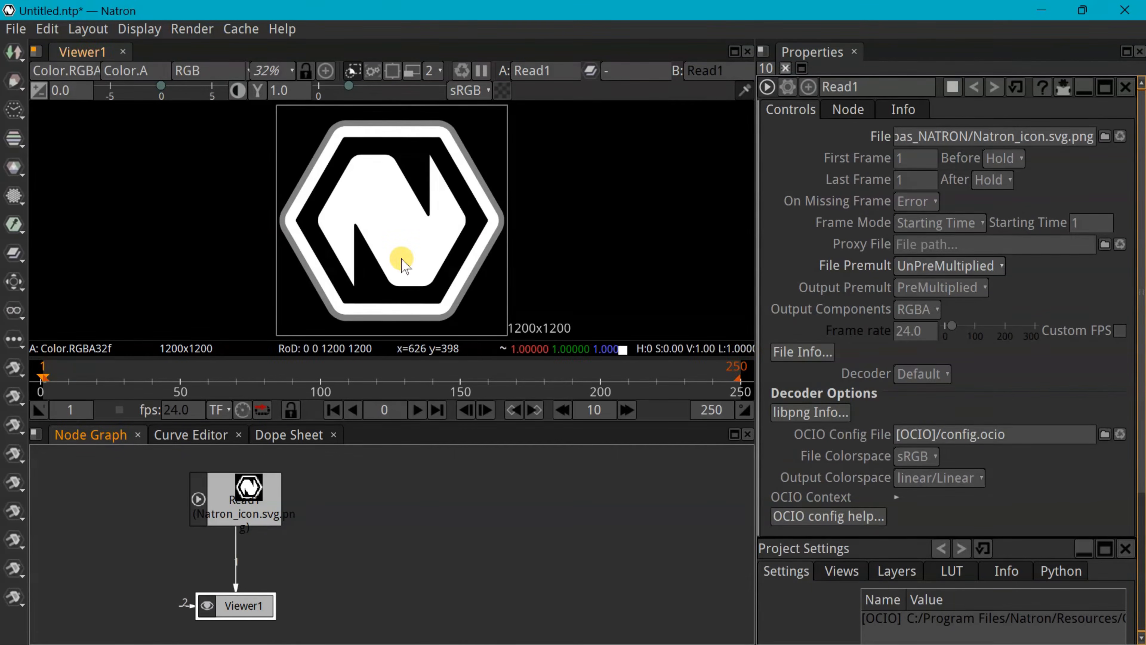
Look through the Read1 node's file controls, node options and info
{"action": "left_click", "coordinate": [1062, 137]}
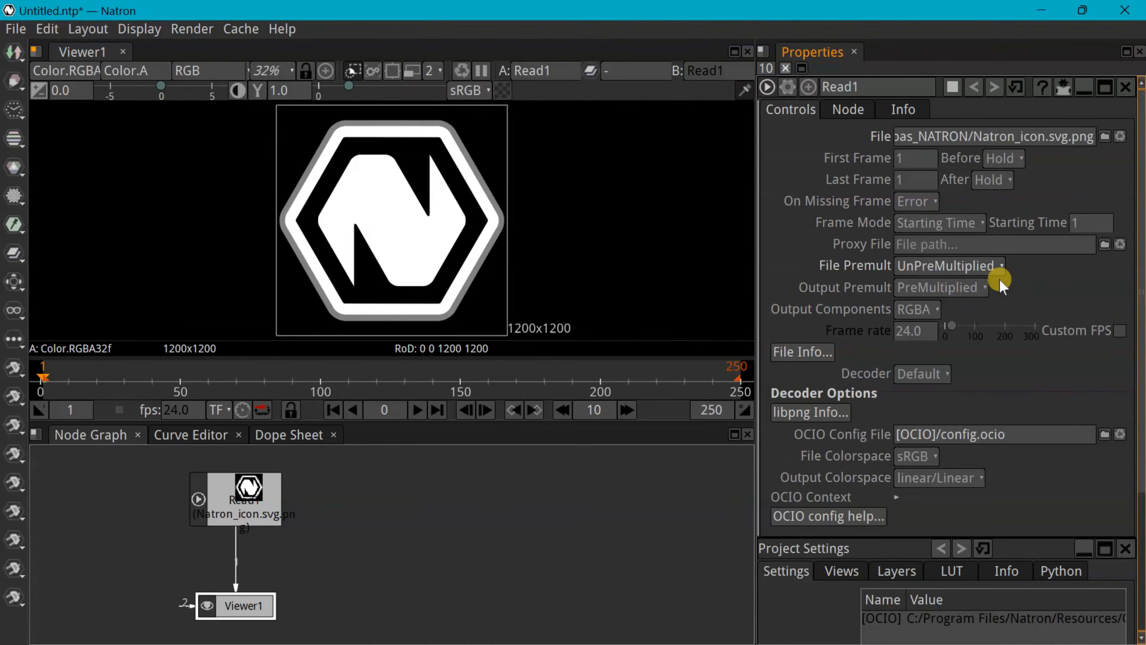
{"action": "left_click", "coordinate": [849, 110]}
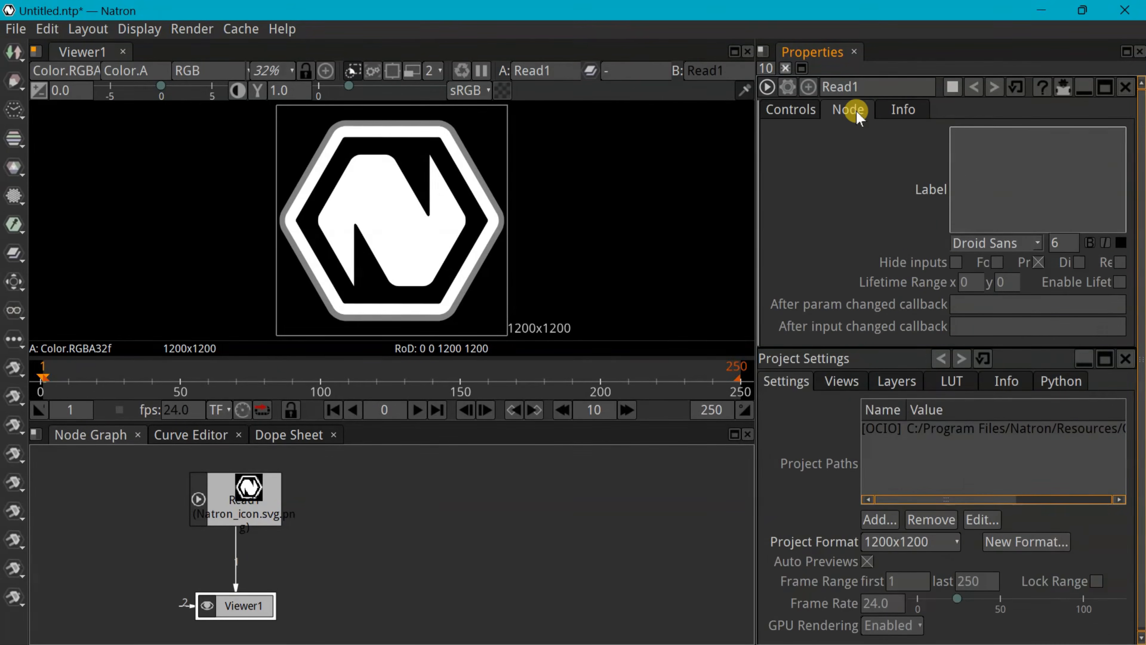
{"action": "left_click", "coordinate": [903, 110]}
{"action": "left_click", "coordinate": [790, 109]}
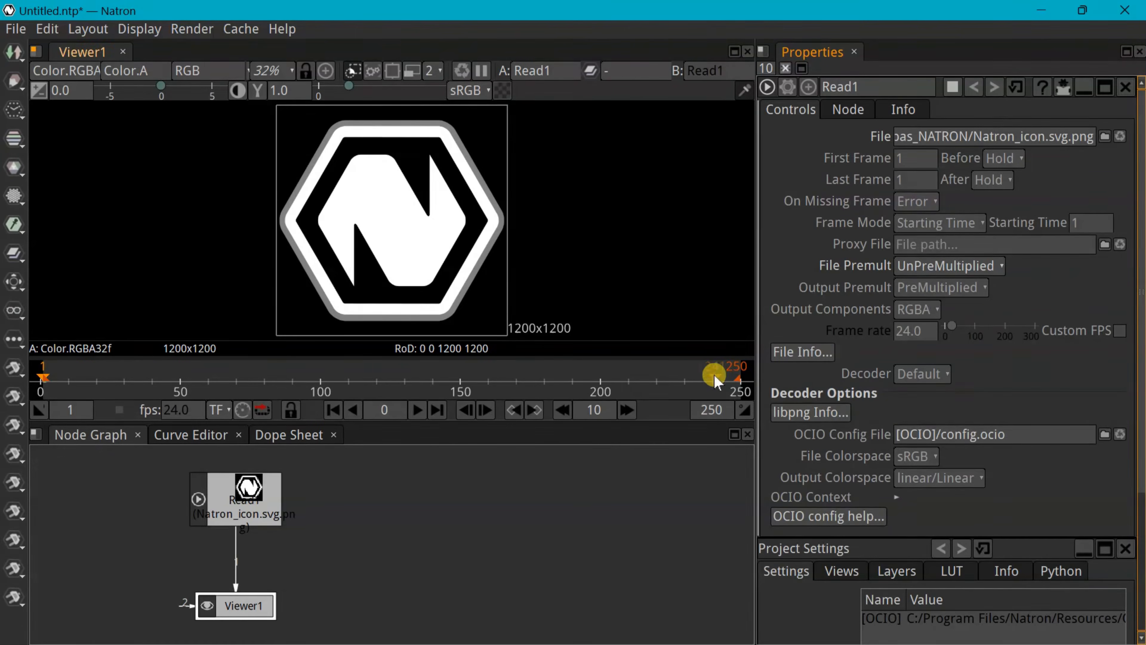
Disconnect Read1 from Viewer1 and insert a Transform node between them, connected to both
{"action": "left_click_drag", "start_coordinate": [237, 565], "coordinate": [301, 534]}
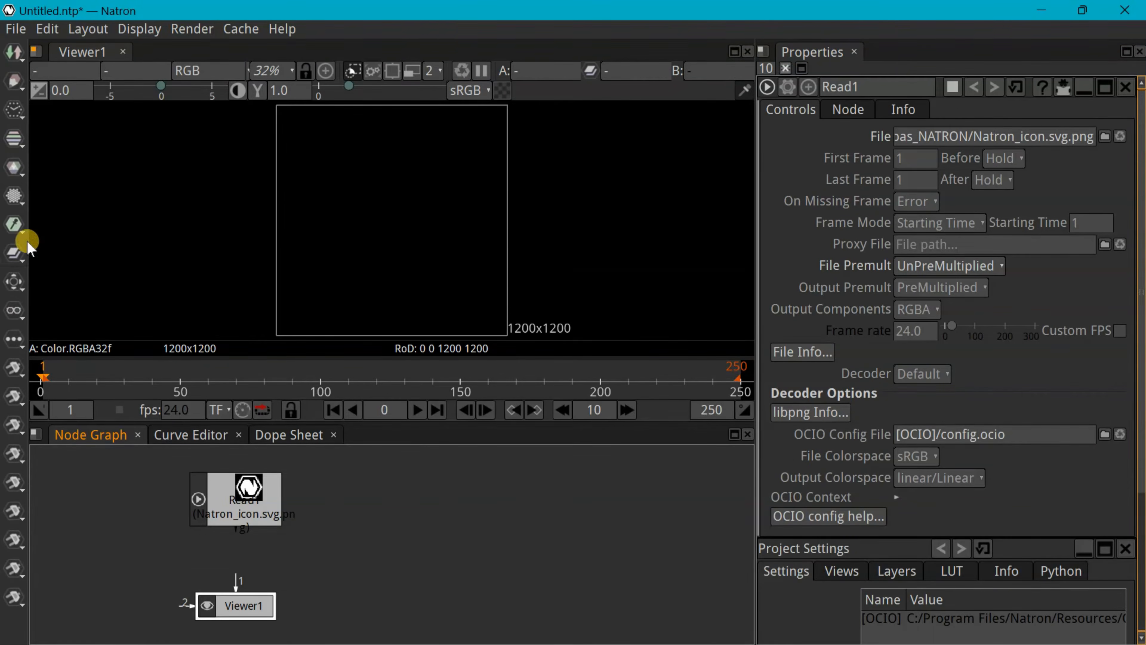
{"action": "right_click", "coordinate": [243, 499]}
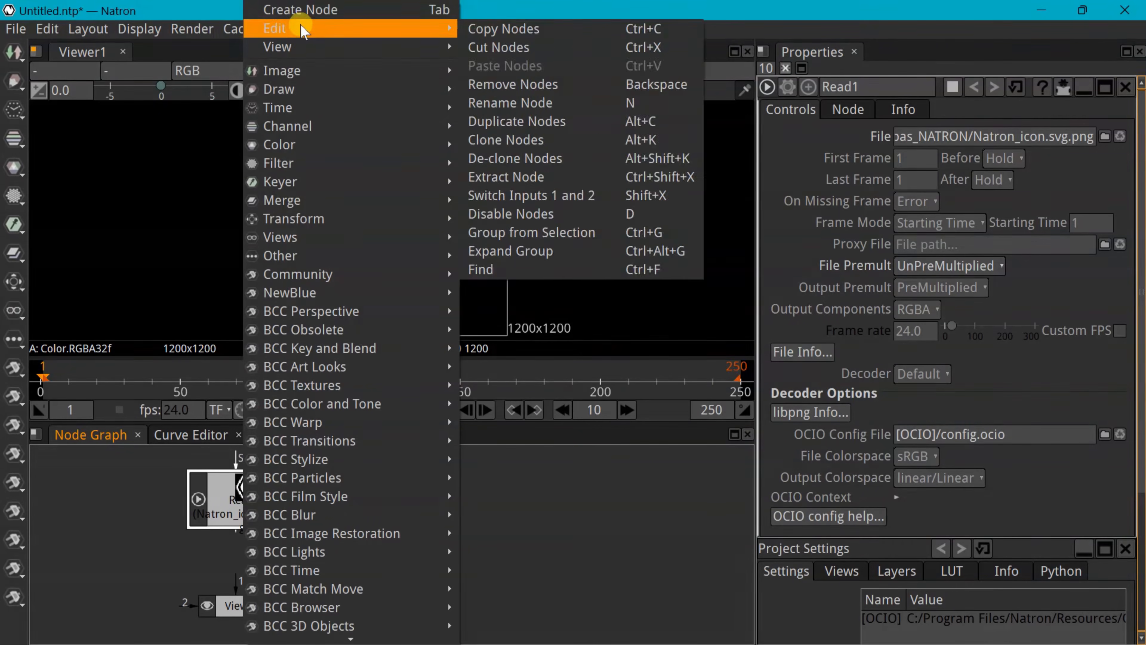
{"action": "mouse_move", "coordinate": [307, 221]}
{"action": "left_click", "coordinate": [510, 478]}
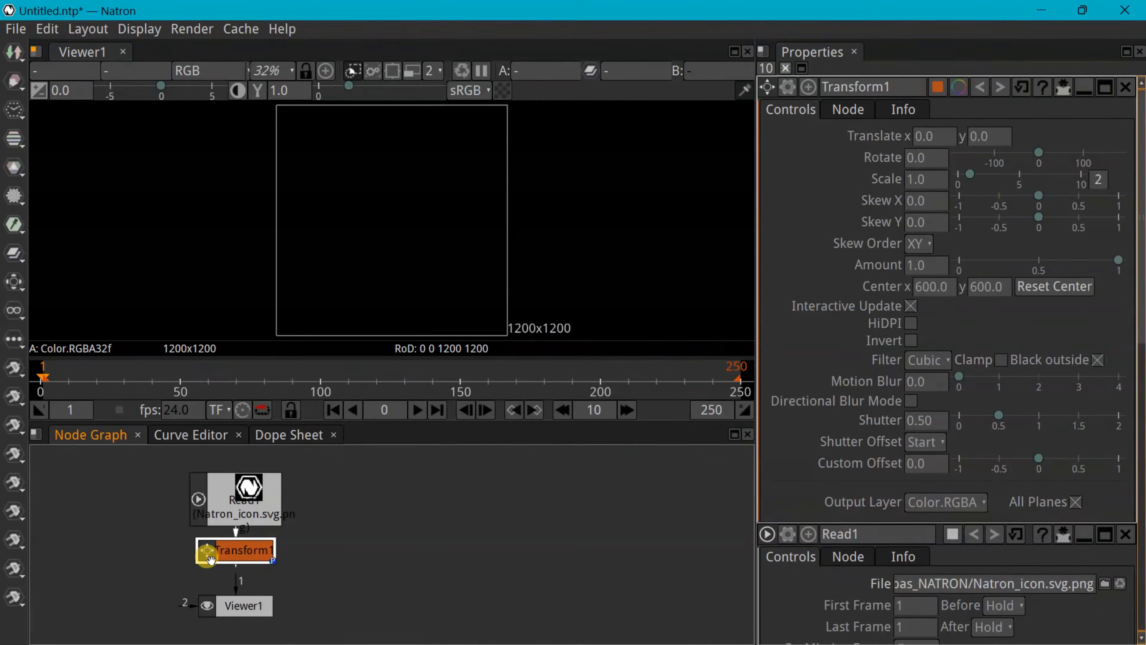
{"action": "left_click_drag", "start_coordinate": [230, 548], "coordinate": [230, 604]}
Shift the logo horizontally in the viewer to a translate x of about -31, and try out the rotation
{"action": "left_click_drag", "start_coordinate": [392, 222], "coordinate": [387, 271]}
{"action": "left_click", "coordinate": [950, 159]}
{"action": "left_click_drag", "start_coordinate": [1035, 156], "coordinate": [1039, 157]}
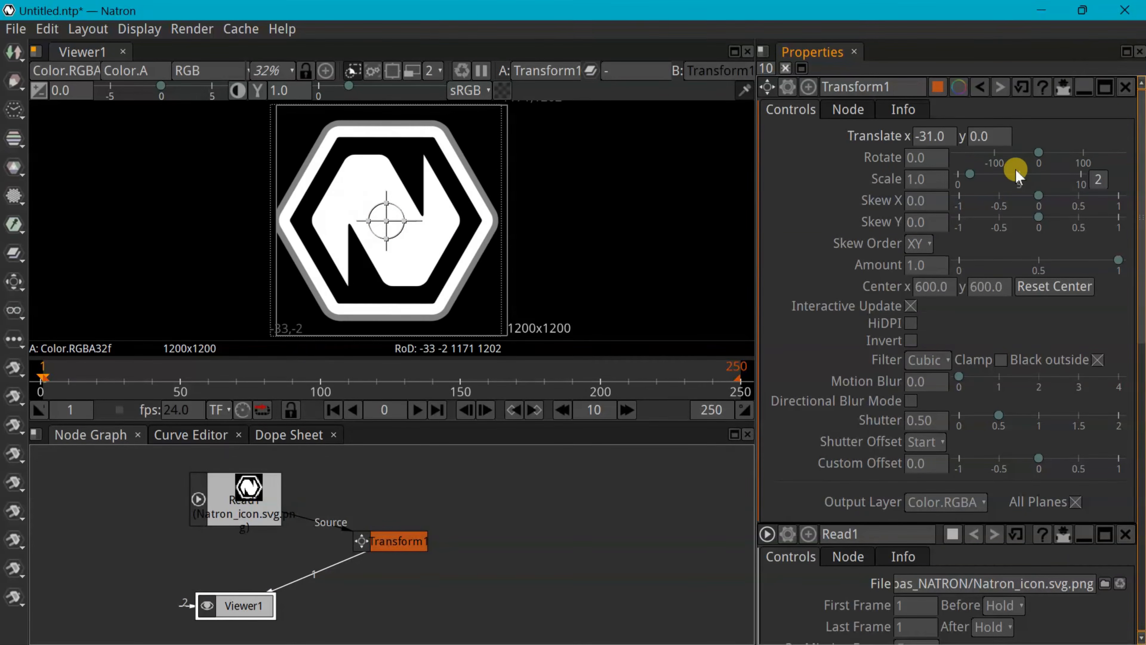
Try different scale, skew and amount values on the Transform1 node, undoing each change
{"action": "mouse_move", "coordinate": [969, 176]}
{"action": "left_mouse_down"}
{"action": "mouse_move", "coordinate": [985, 179]}
{"action": "mouse_move", "coordinate": [975, 182]}
{"action": "left_mouse_up"}
{"action": "key", "text": "ctrl+z"}
{"action": "left_click_drag", "start_coordinate": [1040, 197], "coordinate": [1029, 227]}
{"action": "key", "text": "ctrl+z"}
{"action": "key", "text": "ctrl+z"}
{"action": "left_click_drag", "start_coordinate": [954, 260], "coordinate": [1037, 266]}
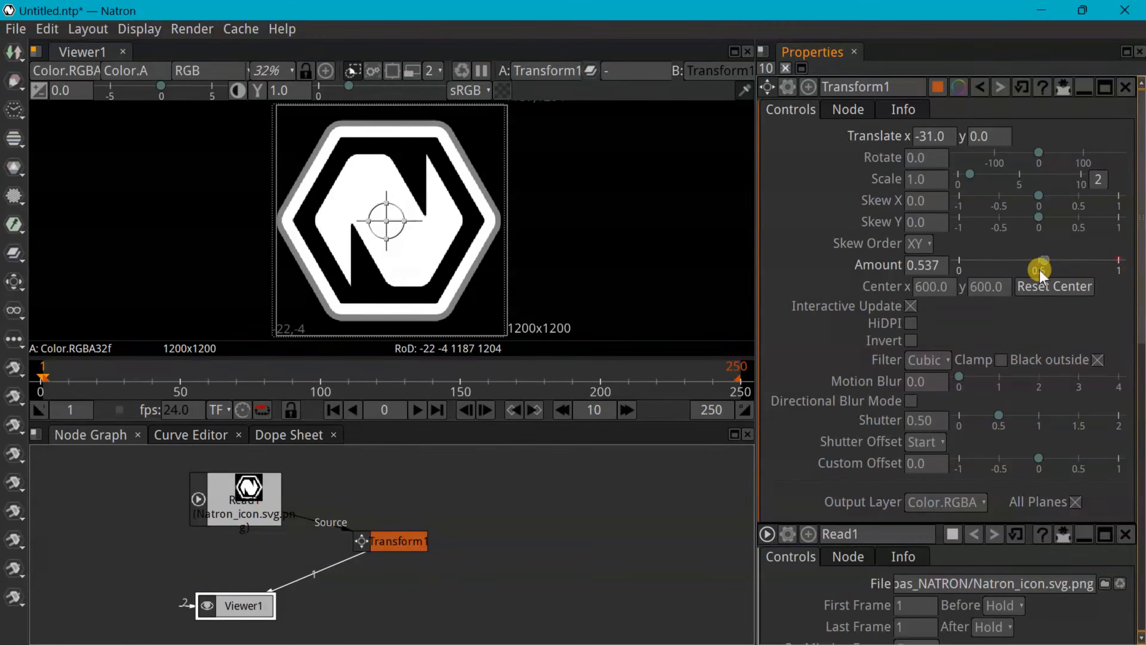
{"action": "key", "text": "ctrl+z"}
Enable Directional Blur Mode on Transform1 and raise its motion blur to 2.22
{"action": "left_click", "coordinate": [941, 361]}
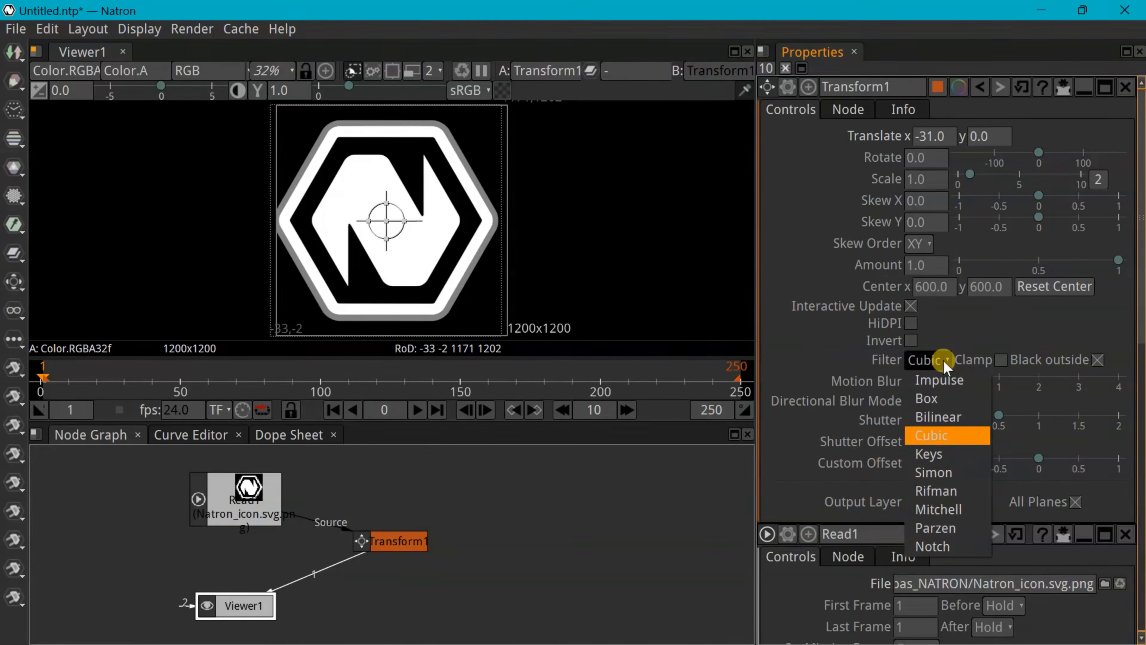
{"action": "left_click", "coordinate": [941, 360]}
{"action": "left_click_drag", "start_coordinate": [959, 378], "coordinate": [1084, 391]}
{"action": "key", "text": "ctrl+z"}
{"action": "left_click", "coordinate": [909, 401]}
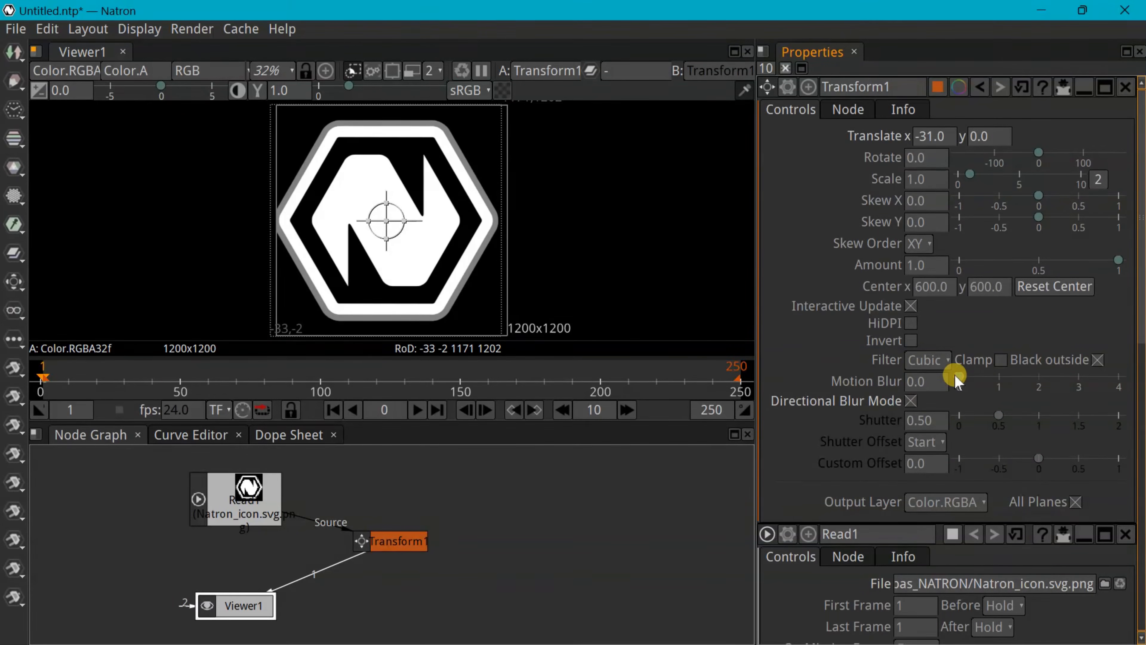
{"action": "left_click_drag", "start_coordinate": [958, 378], "coordinate": [1047, 399]}
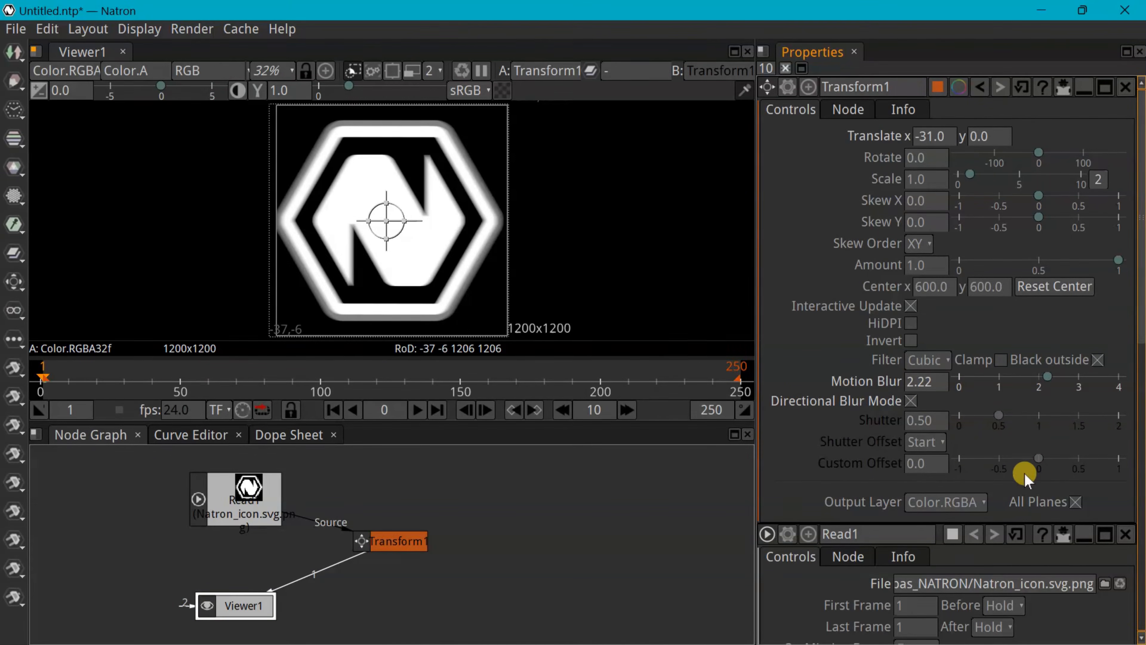
Turn off Directional Blur Mode and try a custom offset of about -0.82 and a motion blur of 1.18
{"action": "left_click", "coordinate": [910, 401]}
{"action": "left_click_drag", "start_coordinate": [1036, 467], "coordinate": [974, 472]}
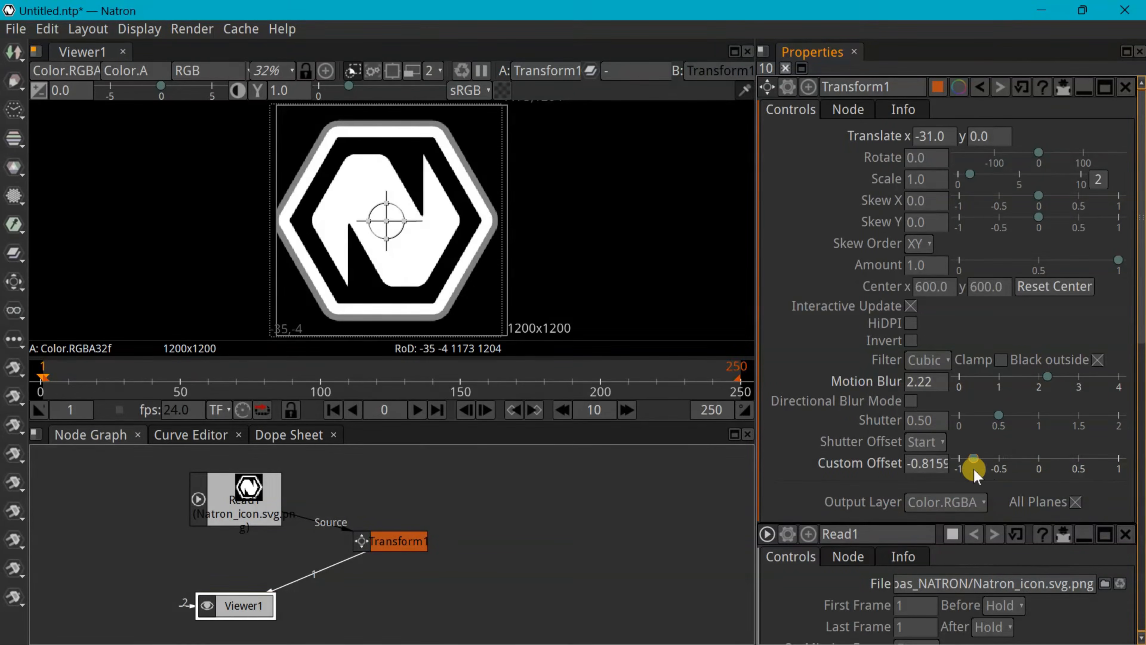
{"action": "key", "text": "ctrl+z"}
{"action": "left_click", "coordinate": [970, 504]}
{"action": "left_click_drag", "start_coordinate": [1044, 373], "coordinate": [1006, 382]}
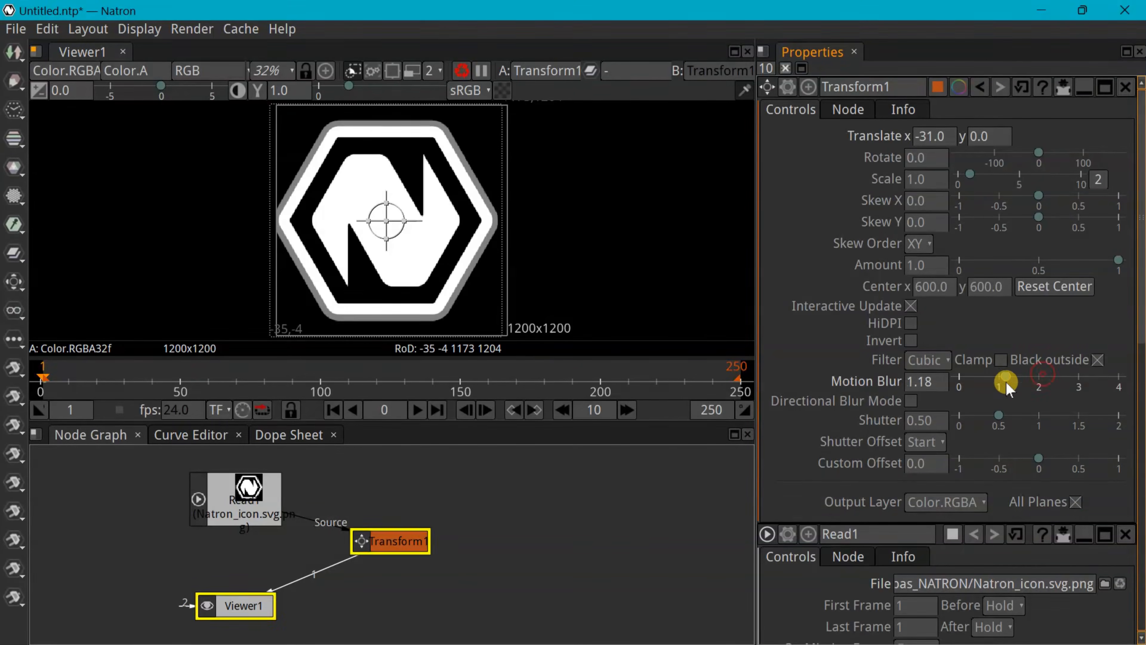
Collapse the Transform1, Read1 and Project Settings properties, and float and redock Project Settings
{"action": "left_click", "coordinate": [401, 540]}
{"action": "left_click", "coordinate": [1084, 87]}
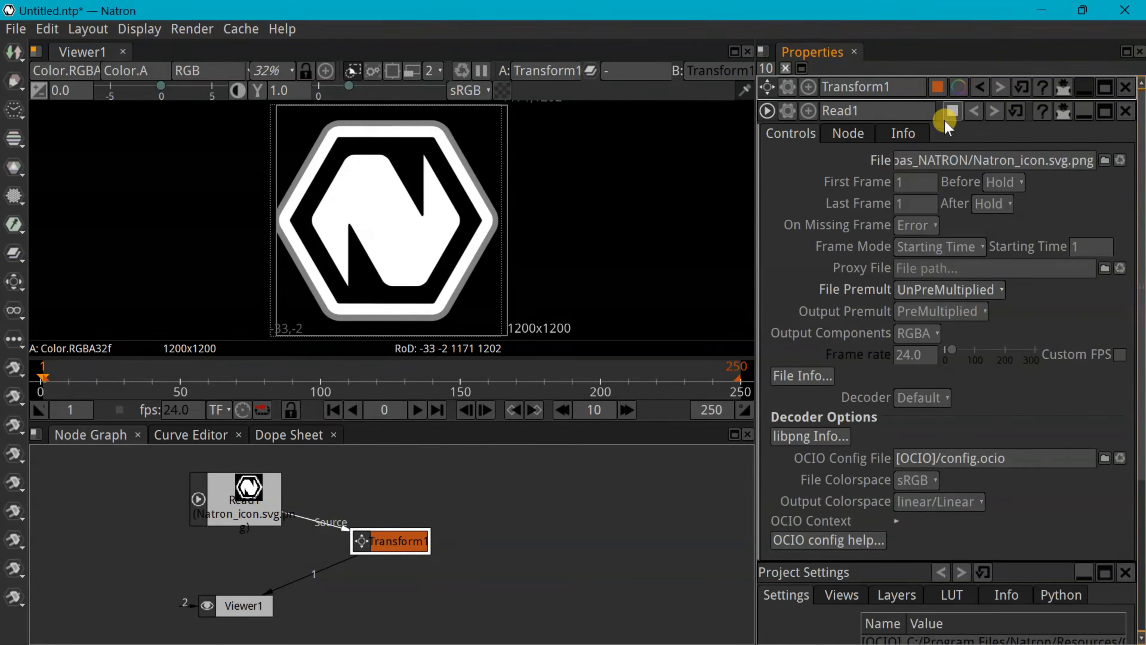
{"action": "left_click", "coordinate": [1085, 111]}
{"action": "left_click", "coordinate": [1093, 135]}
{"action": "left_click", "coordinate": [1114, 135]}
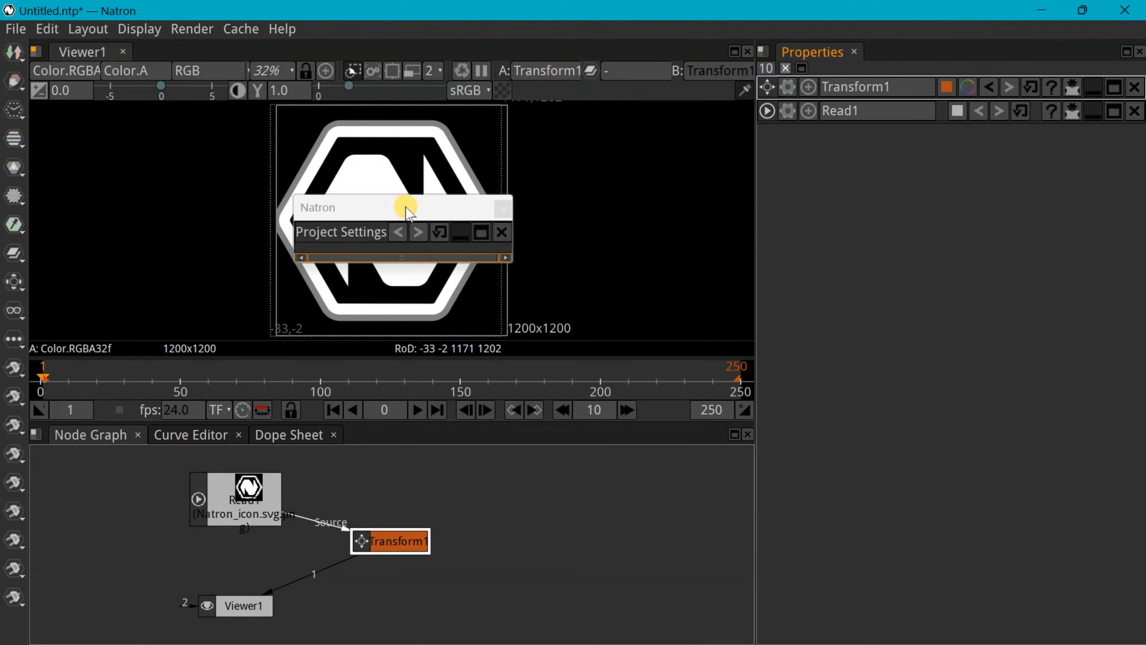
{"action": "left_click_drag", "start_coordinate": [405, 206], "coordinate": [981, 187]}
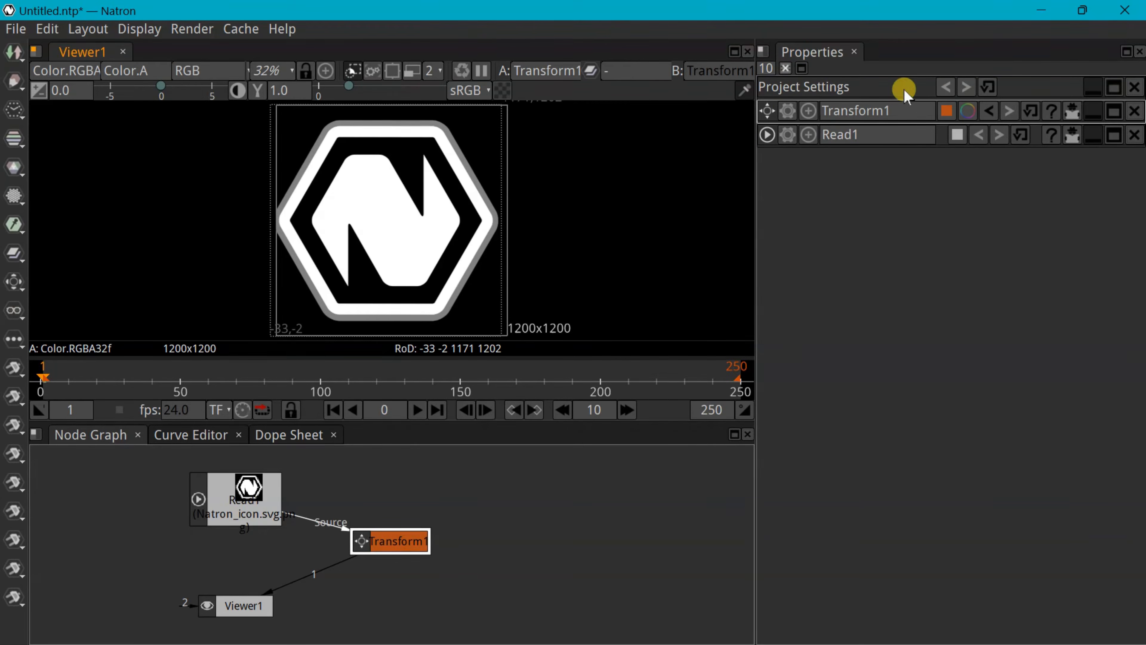
Expand the collapsed Read1, Transform1 and Project Settings properties
{"action": "left_click", "coordinate": [138, 29]}
{"action": "left_click", "coordinate": [166, 85]}
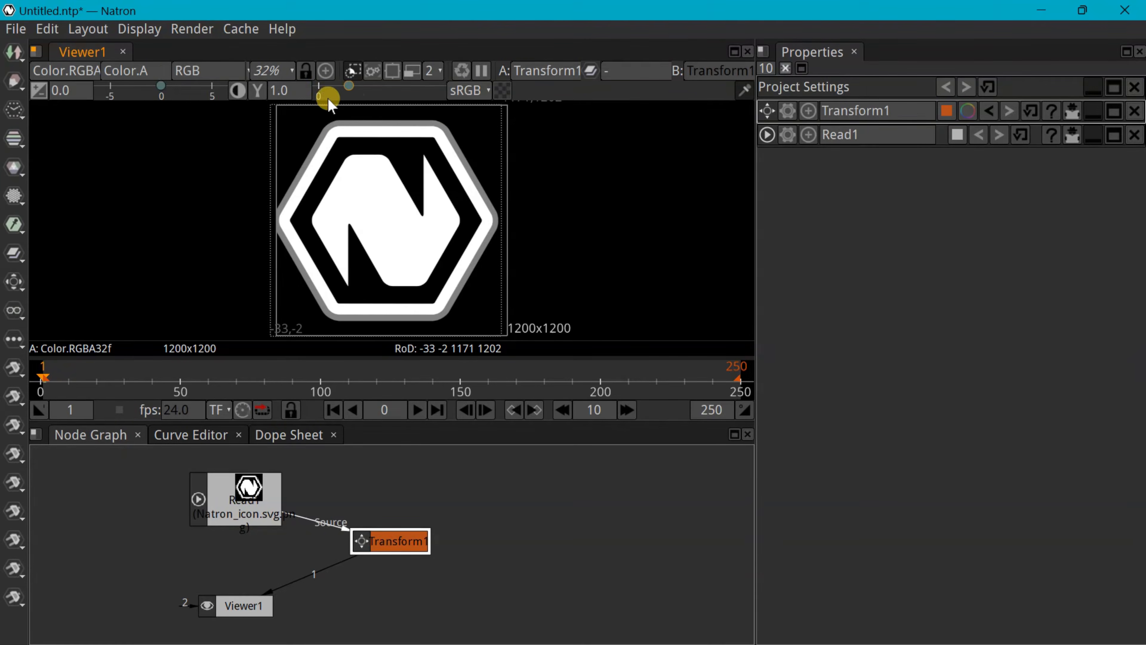
{"action": "left_click", "coordinate": [139, 28]}
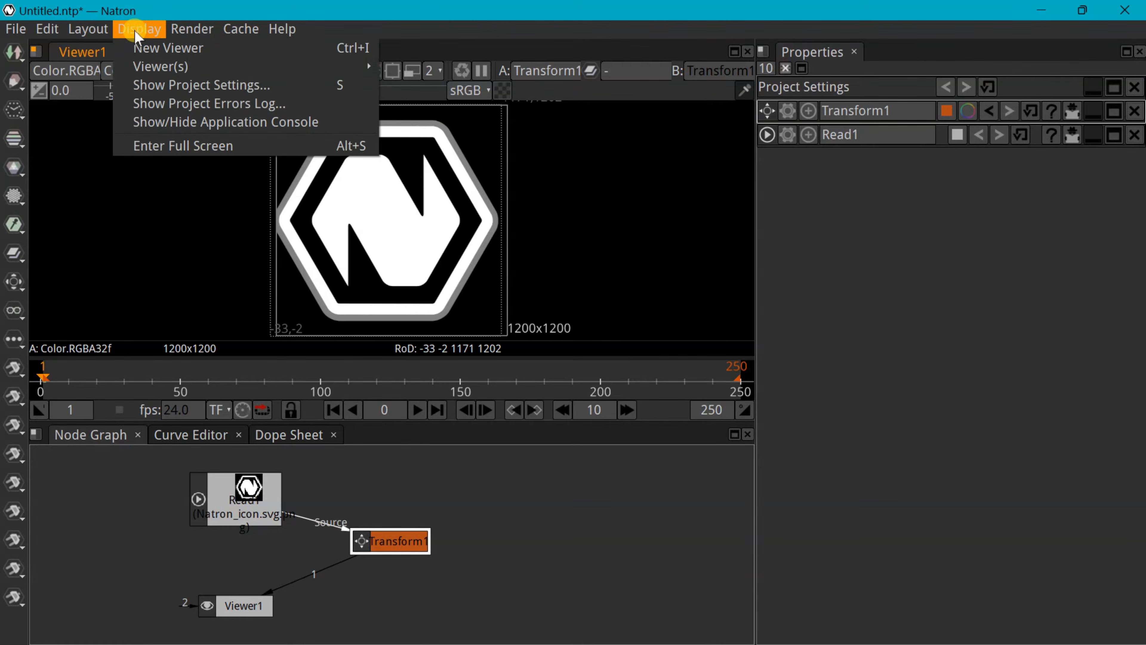
{"action": "left_click", "coordinate": [167, 104]}
{"action": "left_click", "coordinate": [1093, 136]}
{"action": "left_click", "coordinate": [1093, 113]}
{"action": "left_click", "coordinate": [1087, 89]}
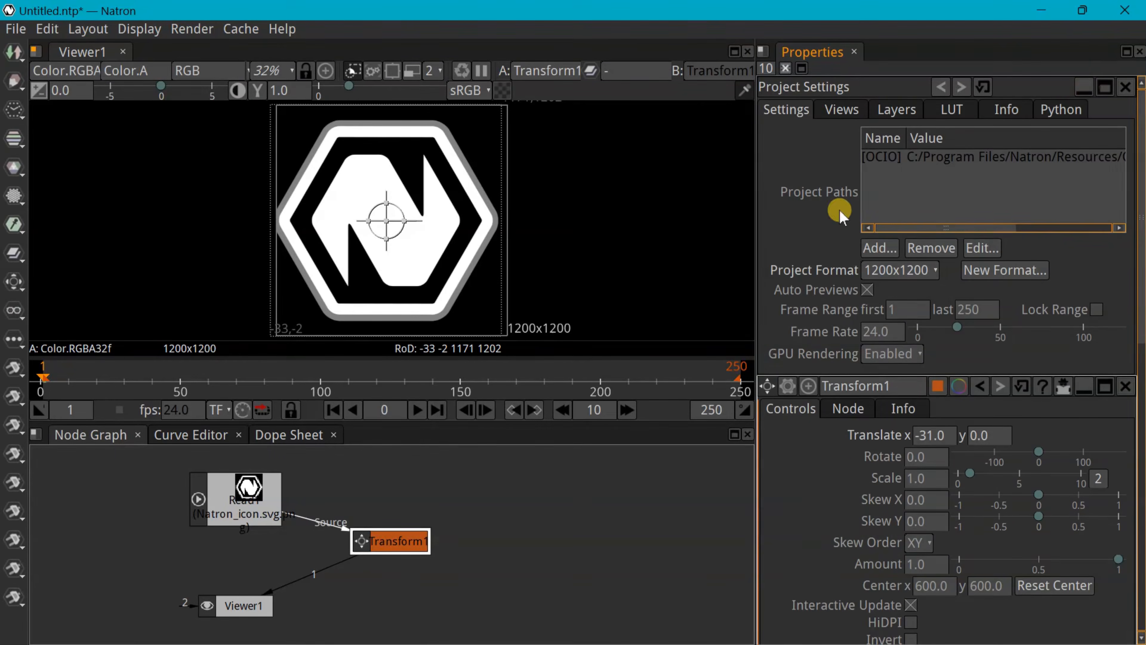
Close and reopen the Project Settings, and set the project format to HD 1920x1080
{"action": "left_click", "coordinate": [1126, 86]}
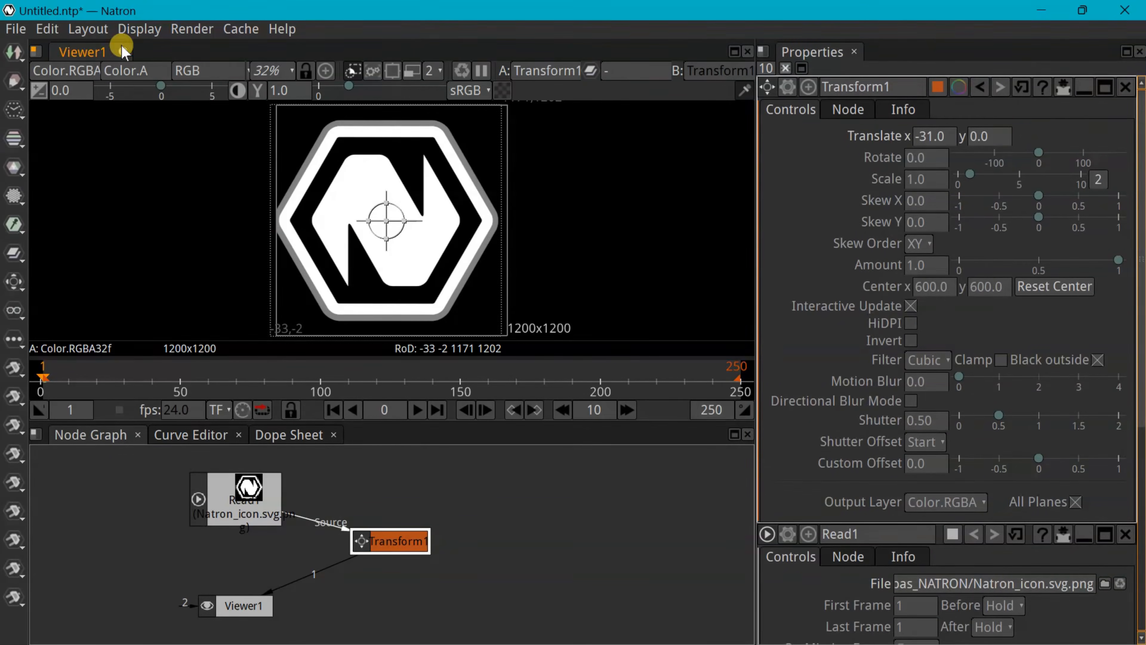
{"action": "left_click", "coordinate": [139, 28]}
{"action": "left_click", "coordinate": [171, 82]}
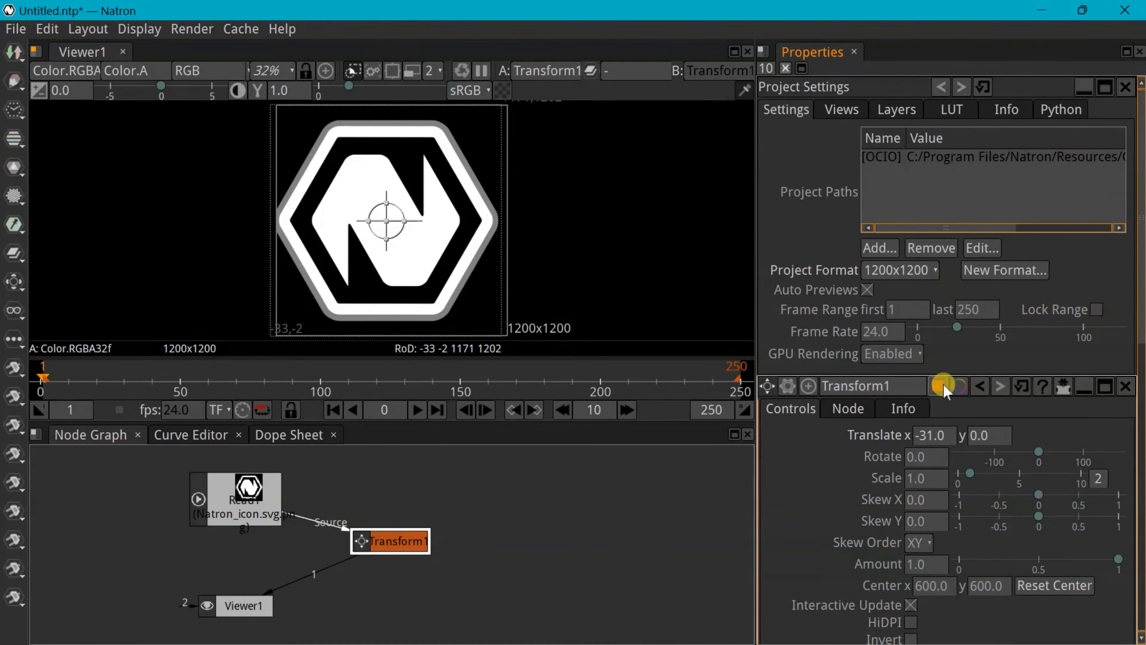
{"action": "left_click", "coordinate": [929, 269]}
{"action": "left_click", "coordinate": [938, 379]}
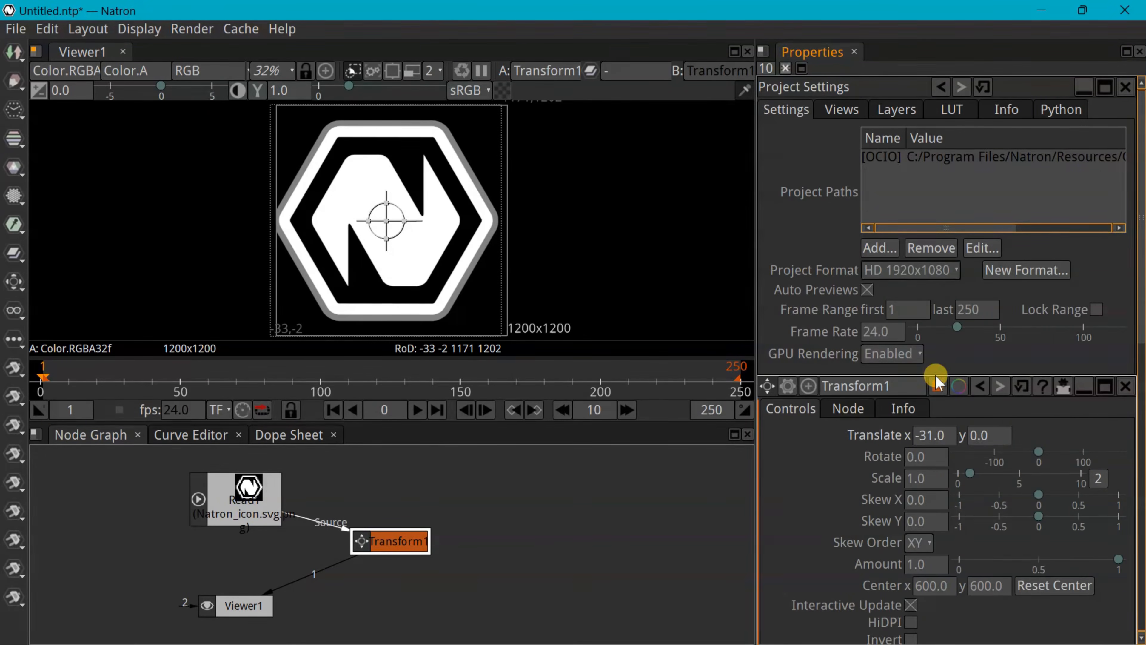
{"action": "left_click", "coordinate": [1038, 273]}
{"action": "left_click", "coordinate": [692, 258]}
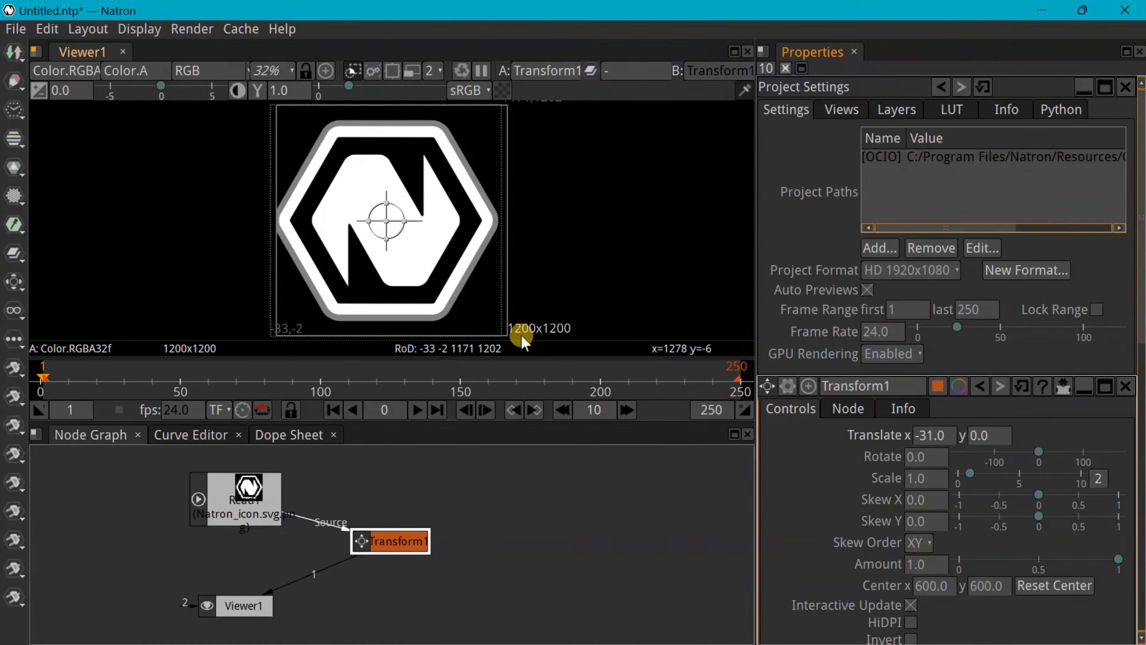
Collapse the Transform1 properties and reopen them from the node in the graph
{"action": "left_click", "coordinate": [243, 605]}
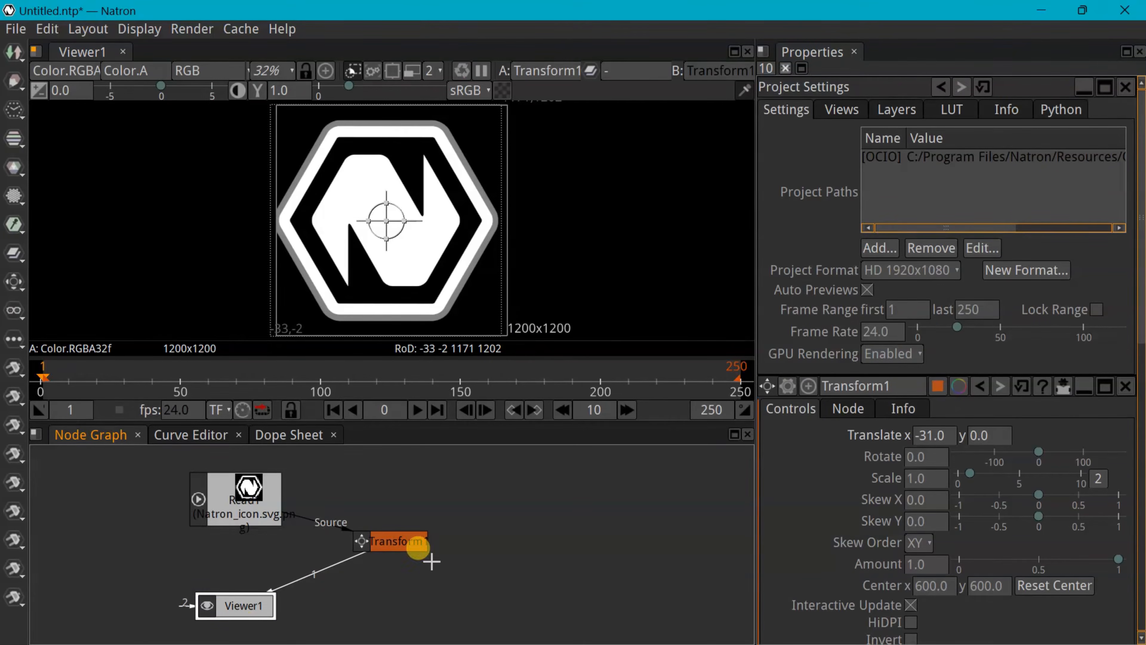
{"action": "left_click", "coordinate": [1084, 385]}
{"action": "double_click", "coordinate": [394, 541]}
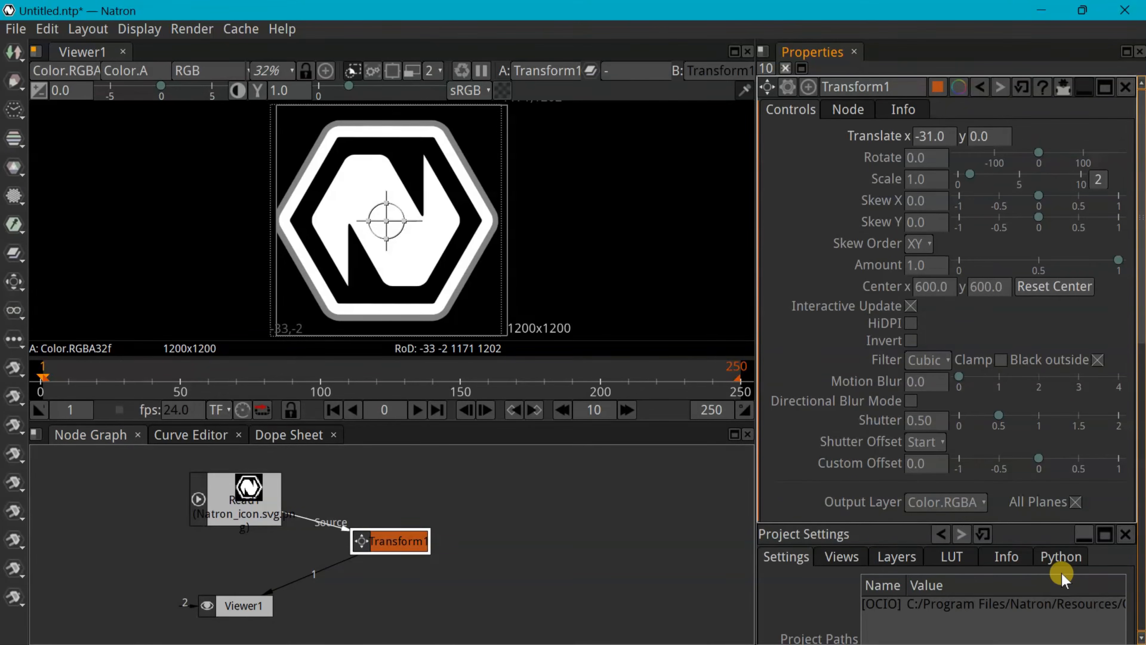
Look through the Read1 properties, including the File Premult options, without changing the selection
{"action": "scroll", "coordinate": [881, 311], "scroll_direction": "down", "scroll_amount": 10}
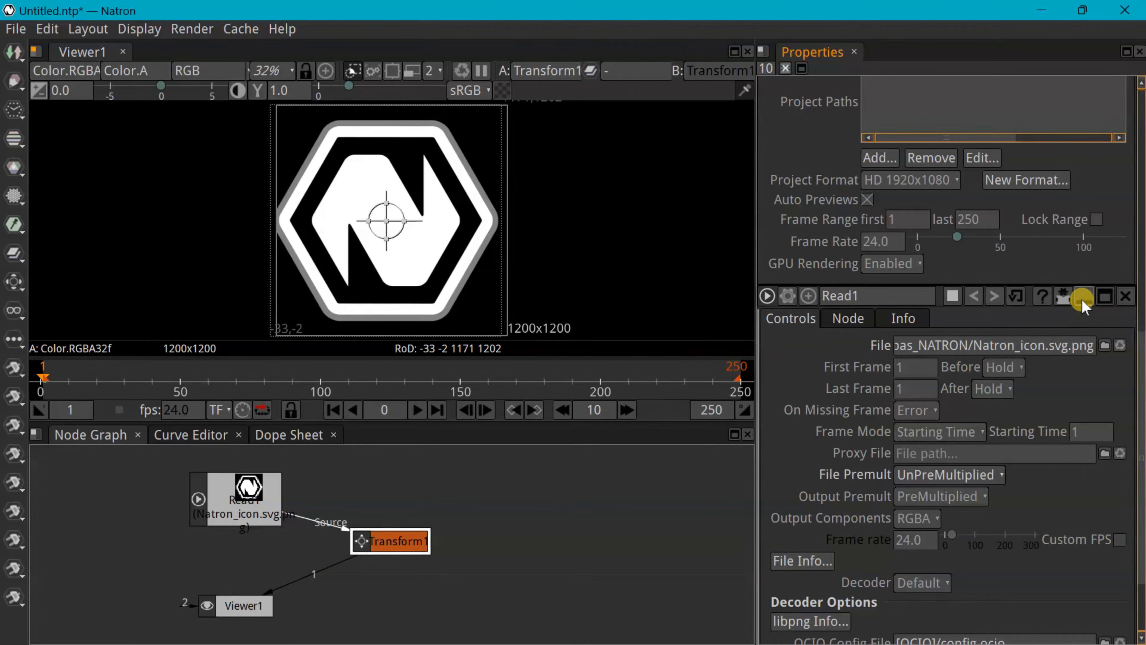
{"action": "scroll", "coordinate": [1043, 449], "scroll_direction": "down", "scroll_amount": 2}
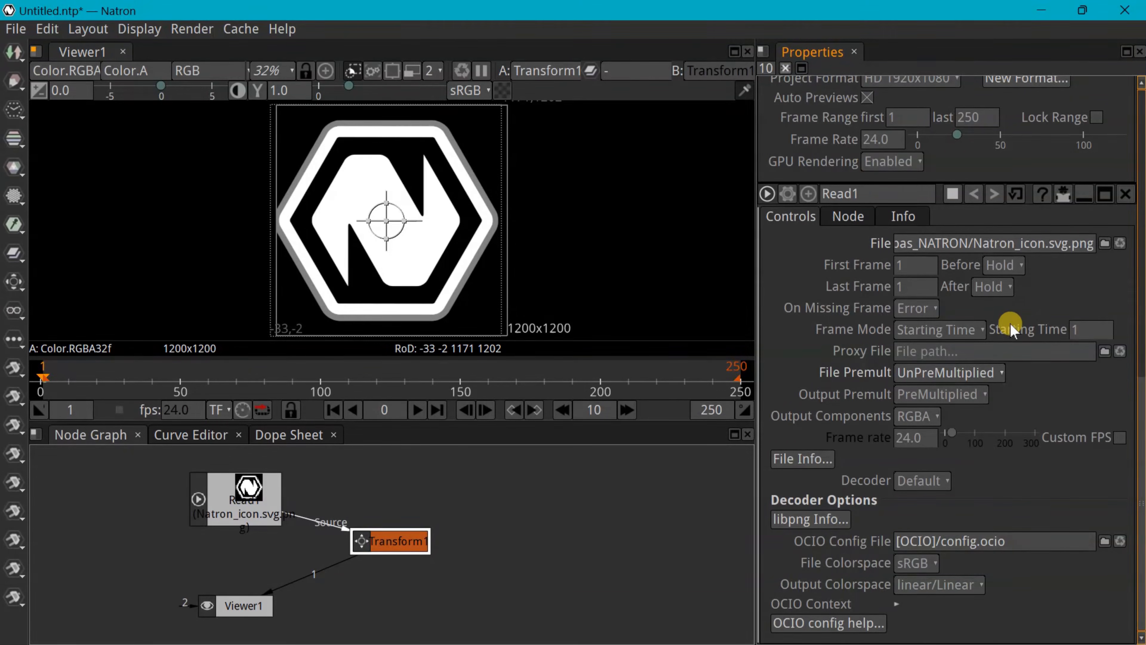
{"action": "left_click", "coordinate": [983, 374]}
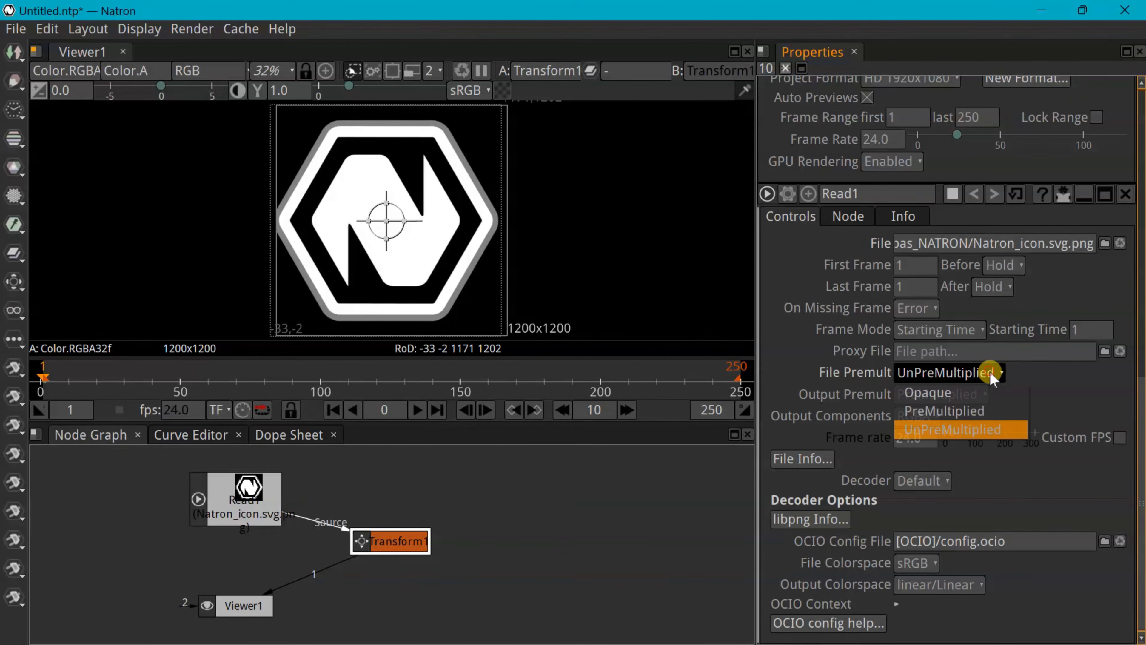
{"action": "left_click", "coordinate": [991, 371]}
{"action": "left_click", "coordinate": [990, 368]}
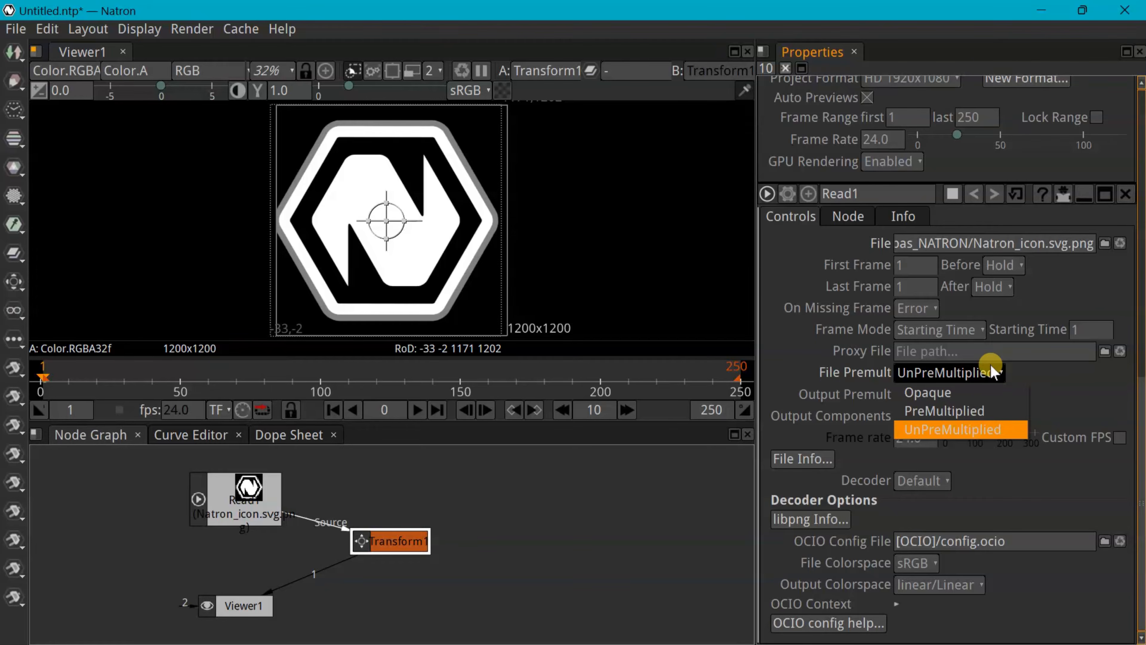
{"action": "left_click", "coordinate": [929, 308]}
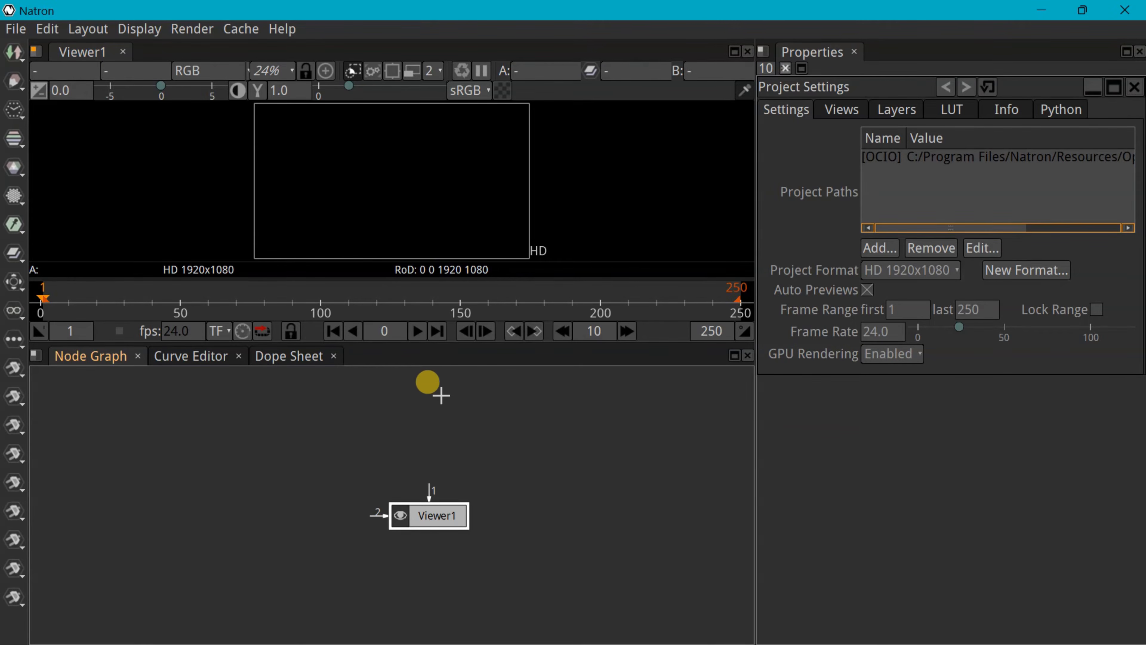
Enlarge the viewer pane above the node graph and choose HD 1920x1080 as the project format
{"action": "left_click_drag", "start_coordinate": [450, 341], "coordinate": [450, 392]}
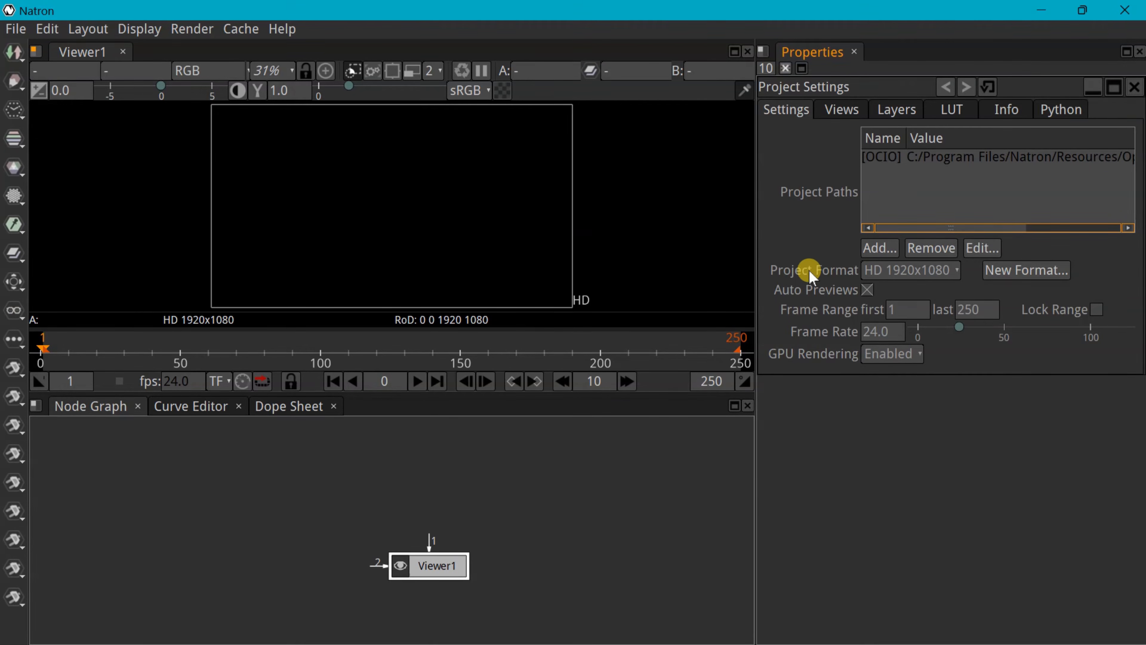
{"action": "left_click", "coordinate": [948, 271]}
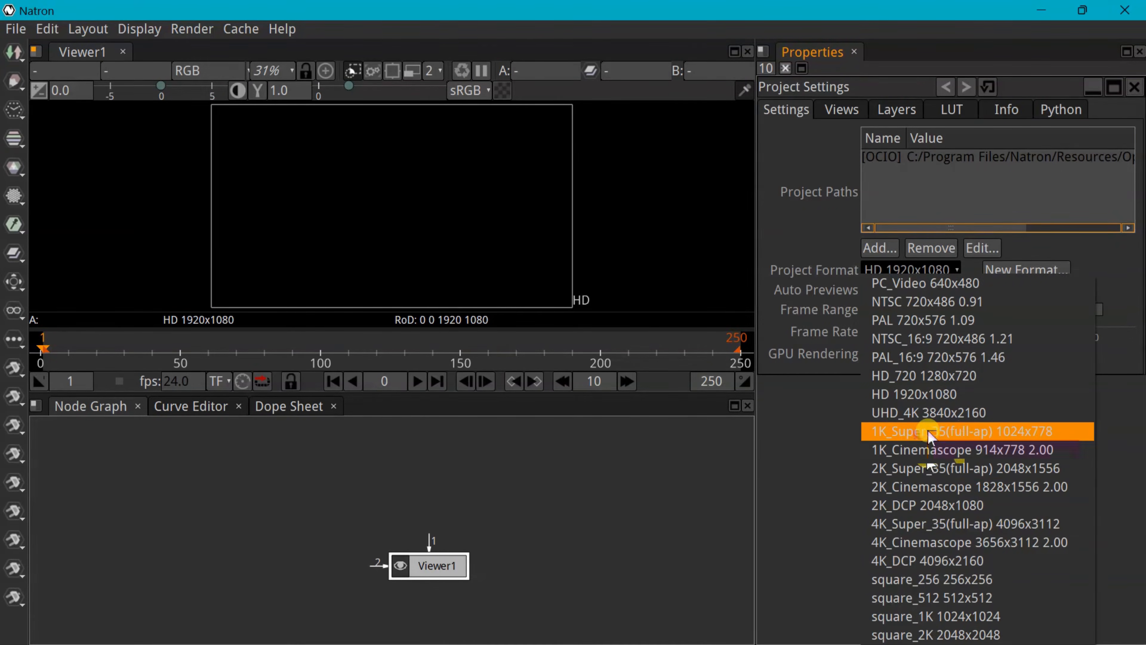
{"action": "left_click", "coordinate": [949, 394]}
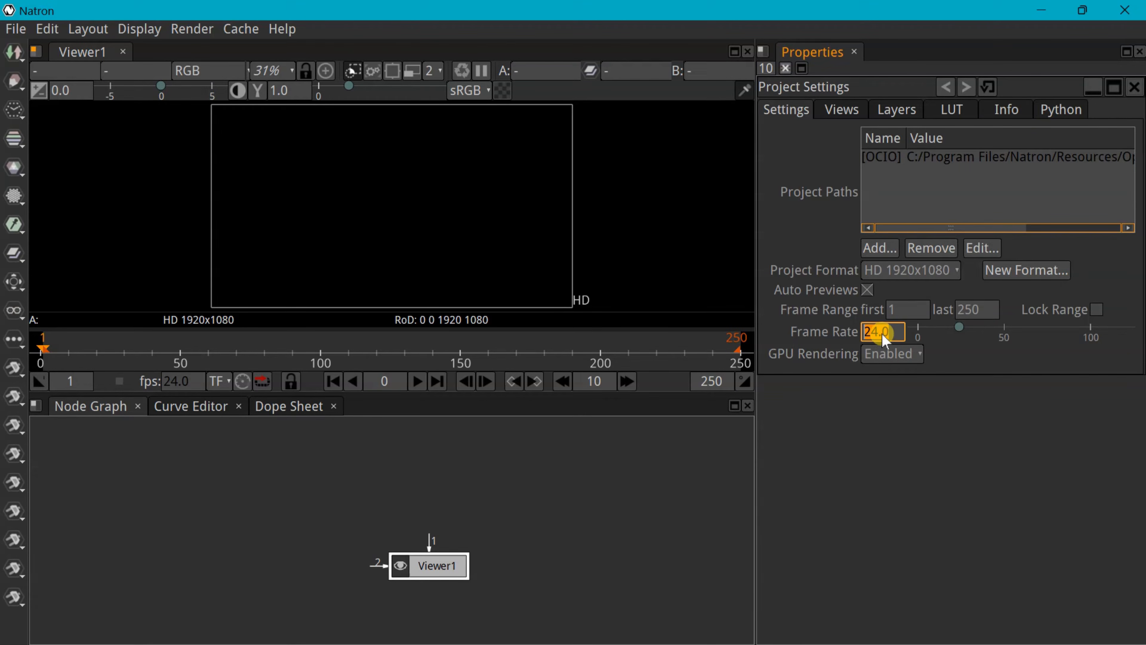
Set the project's frame rate to 30
{"action": "mouse_move", "coordinate": [960, 328]}
{"action": "left_mouse_down"}
{"action": "mouse_move", "coordinate": [973, 327]}
{"action": "mouse_move", "coordinate": [958, 337]}
{"action": "left_mouse_up"}
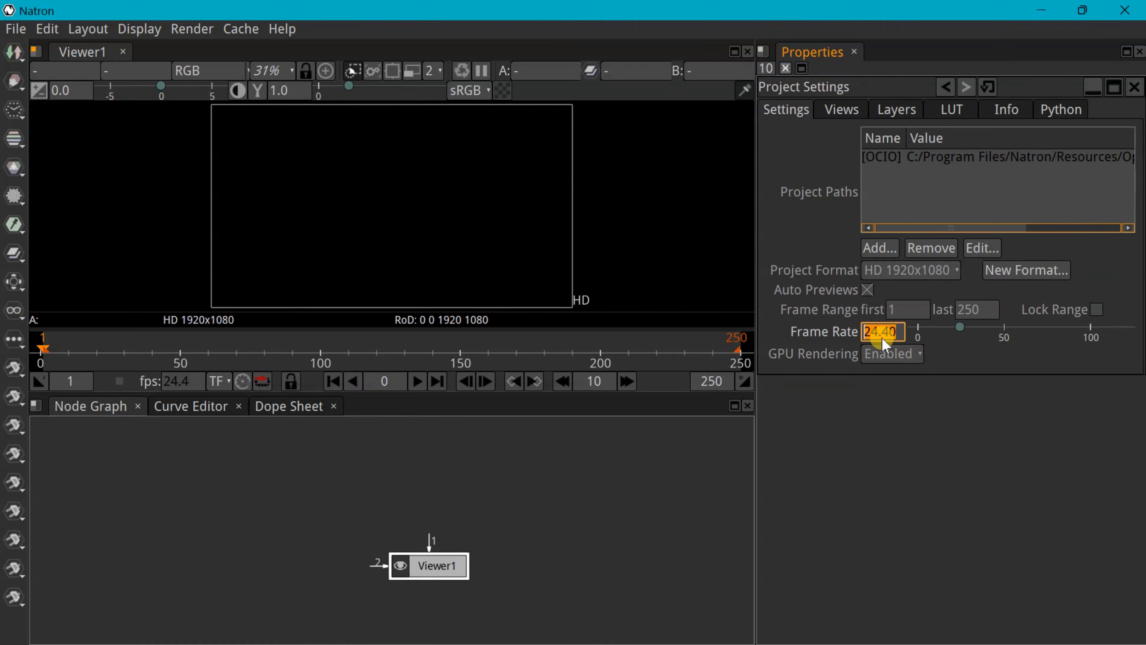
{"action": "type", "text": "30"}
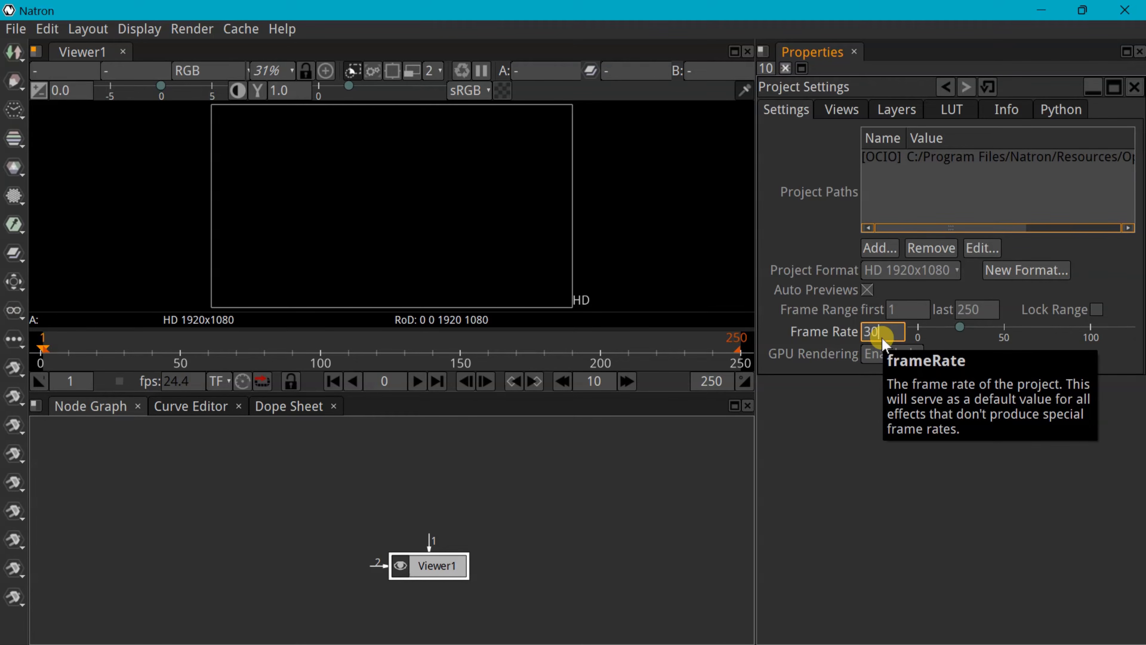
{"action": "key", "text": "Return"}
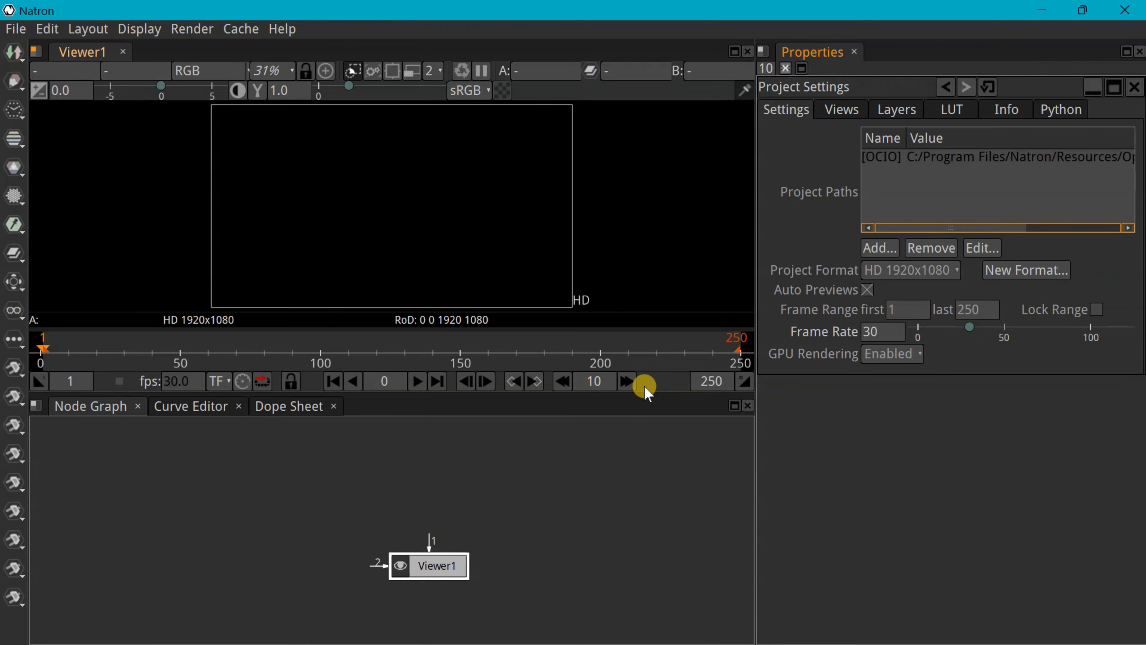
Add a Read node to the node graph that loads the image 1696101027904.JPG from the ARAN folder
{"action": "left_click", "coordinate": [605, 502]}
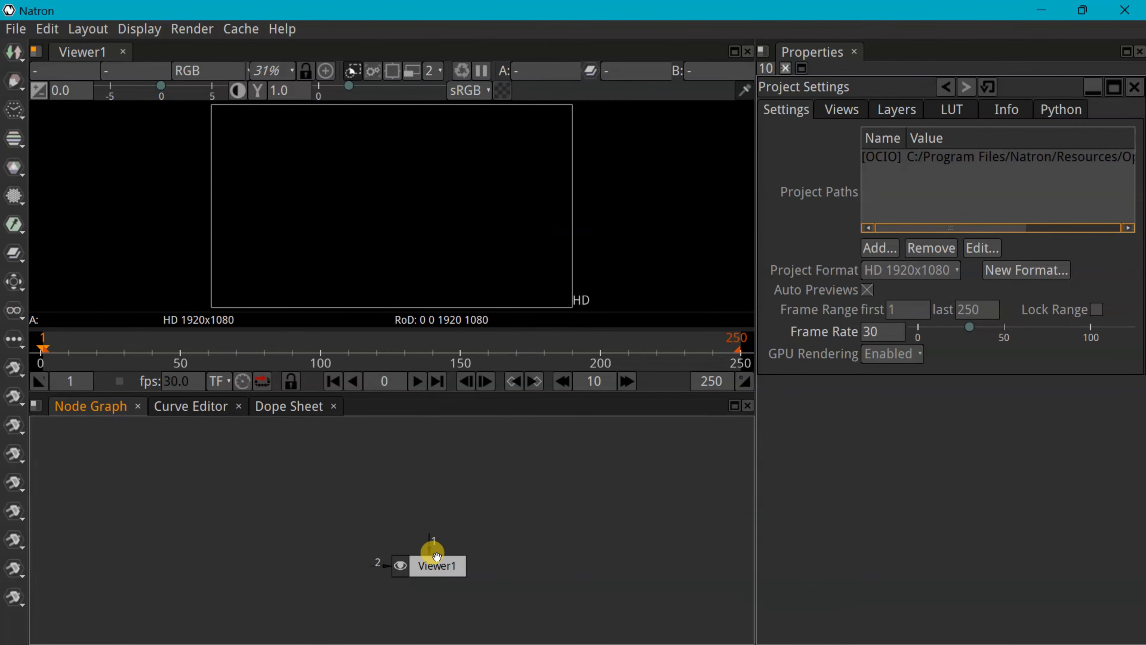
{"action": "right_click", "coordinate": [246, 466]}
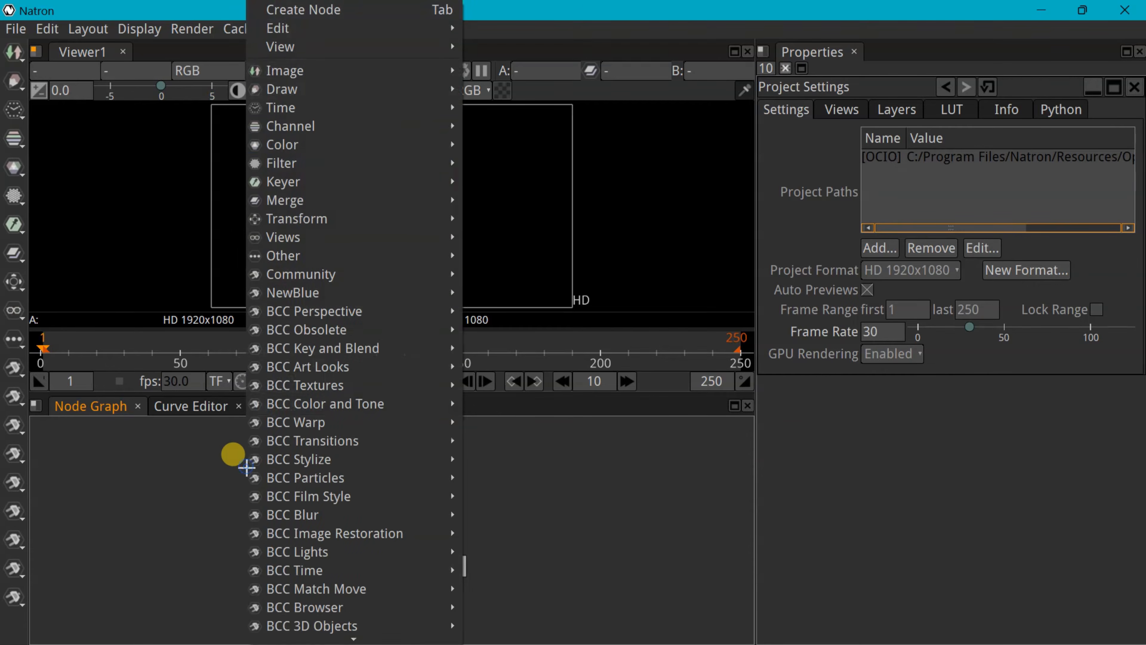
{"action": "mouse_move", "coordinate": [311, 90]}
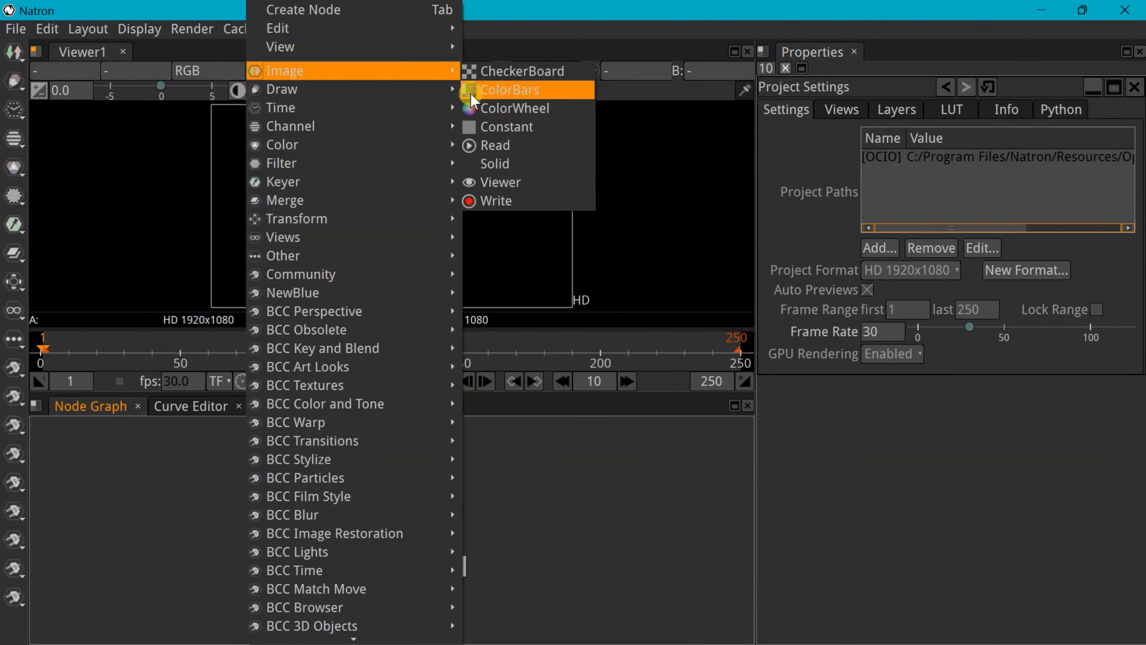
{"action": "left_click", "coordinate": [498, 146]}
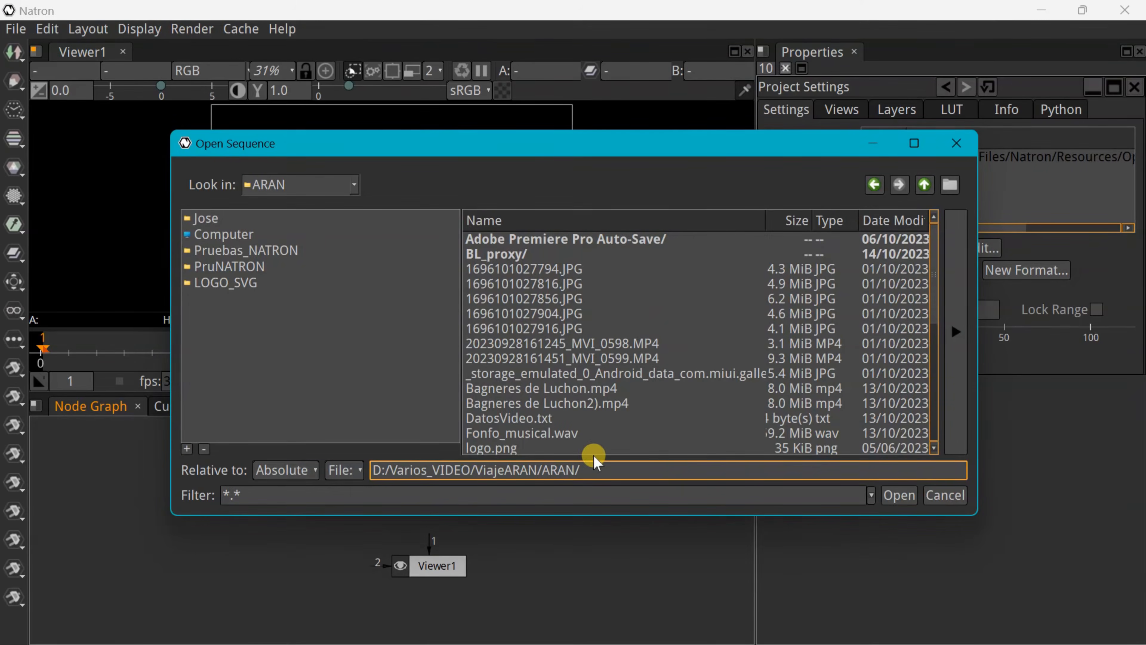
{"action": "left_click", "coordinate": [508, 313]}
{"action": "left_click", "coordinate": [898, 495]}
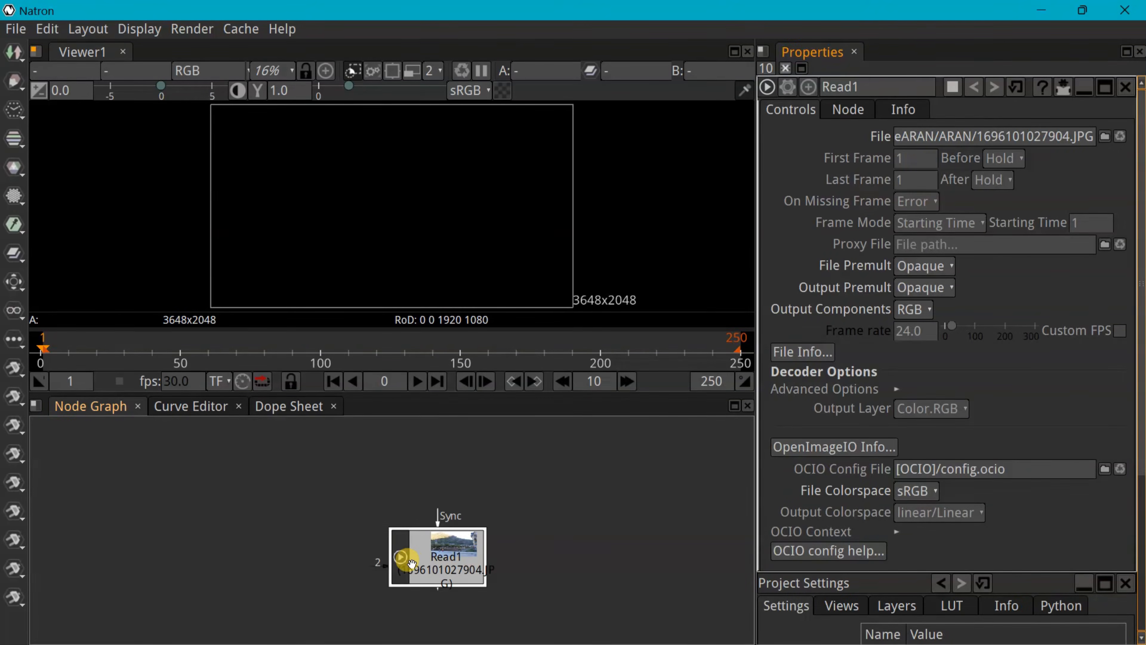
Place the Read1 and Viewer1 nodes side by side and connect Read1's output to Viewer1
{"action": "left_click_drag", "start_coordinate": [408, 561], "coordinate": [294, 517]}
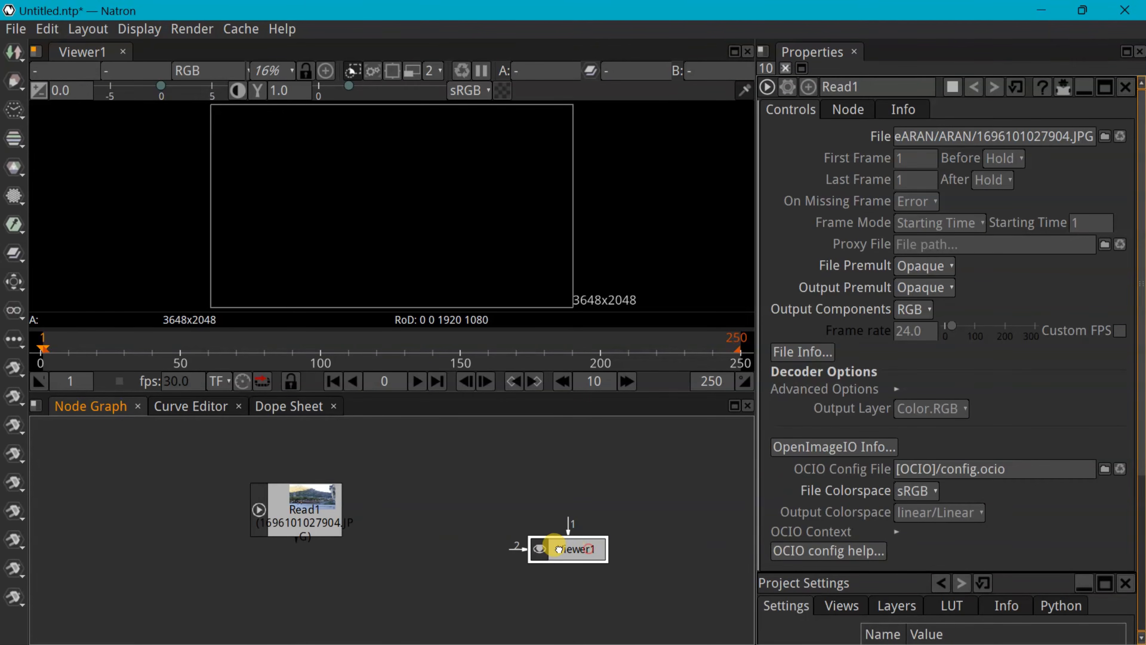
{"action": "left_click_drag", "start_coordinate": [586, 548], "coordinate": [471, 511]}
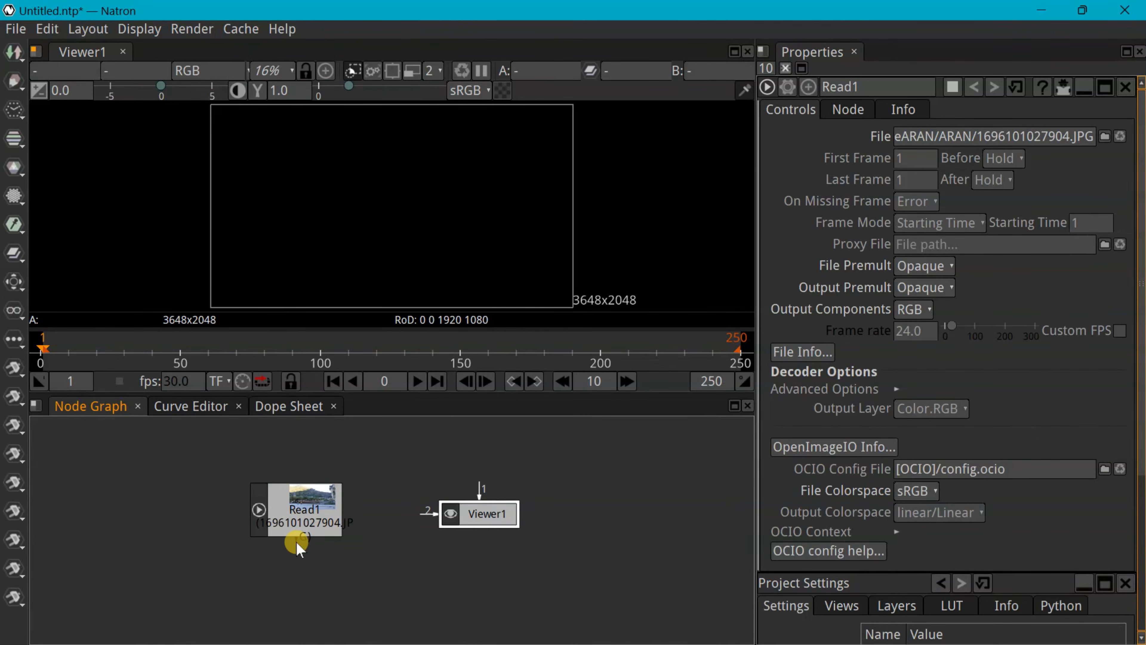
{"action": "left_click_drag", "start_coordinate": [297, 542], "coordinate": [455, 489]}
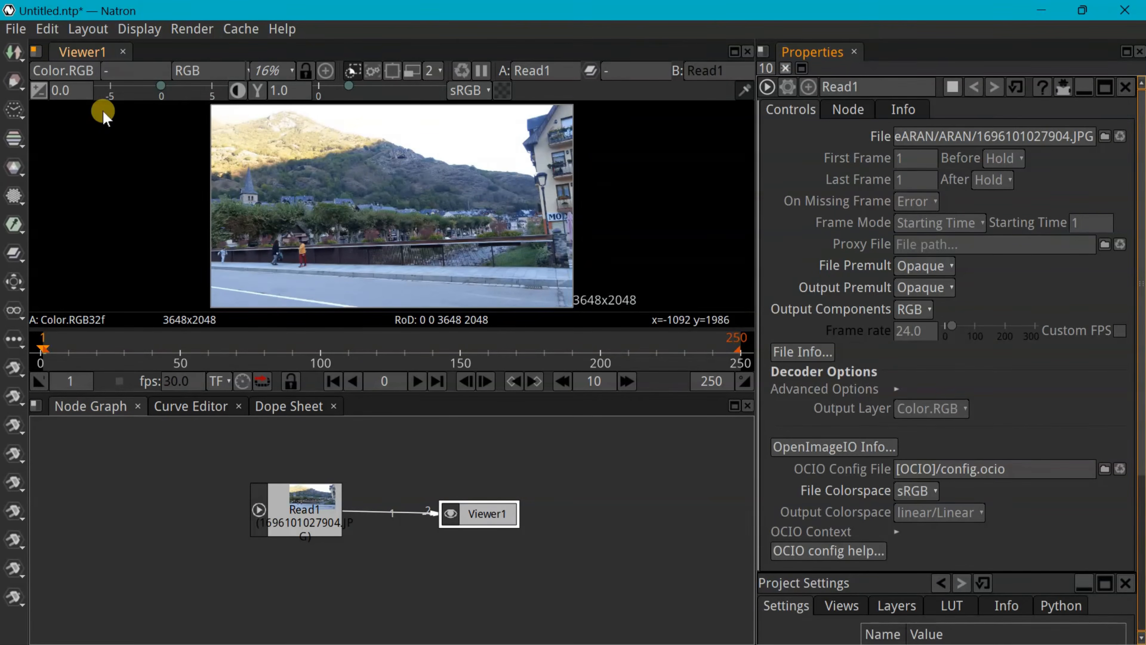
Browse the node toolbar's categories, from the Image and Draw nodes to the Merge and Transform nodes
{"action": "left_click", "coordinate": [11, 52]}
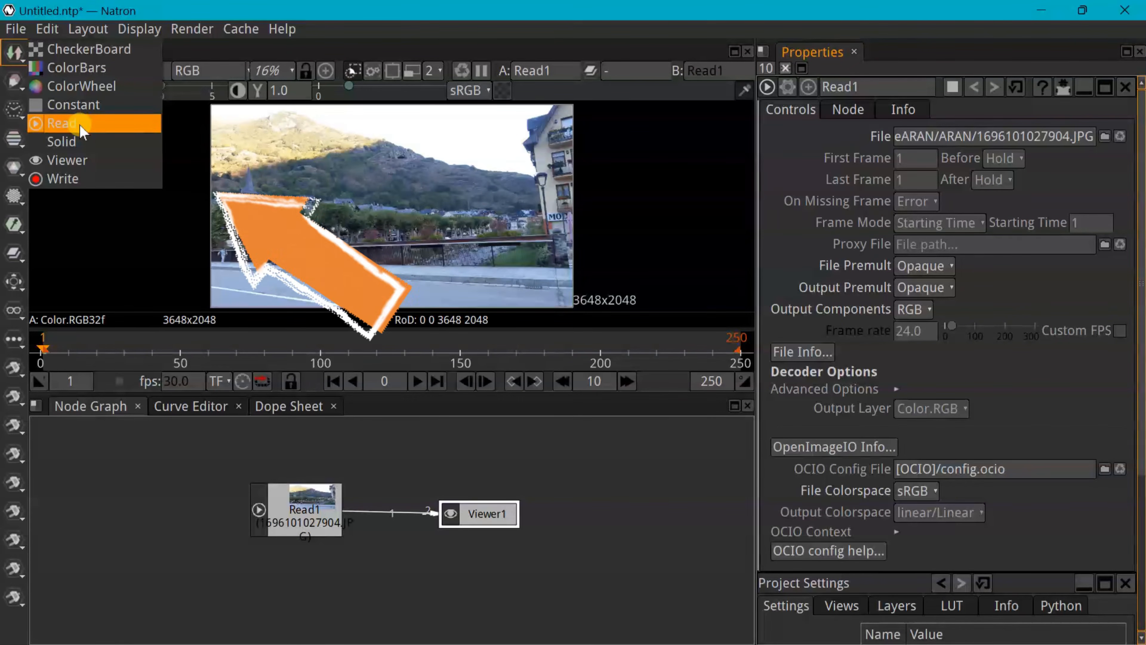
{"action": "left_click", "coordinate": [16, 85]}
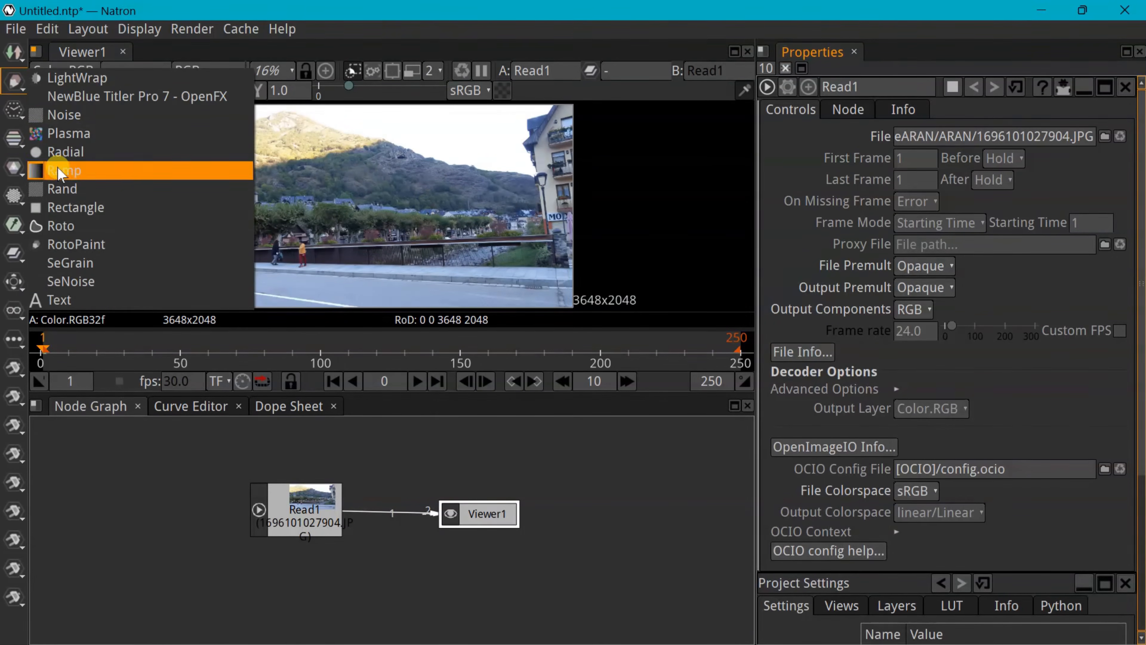
{"action": "left_click", "coordinate": [17, 112]}
{"action": "left_click", "coordinate": [13, 167]}
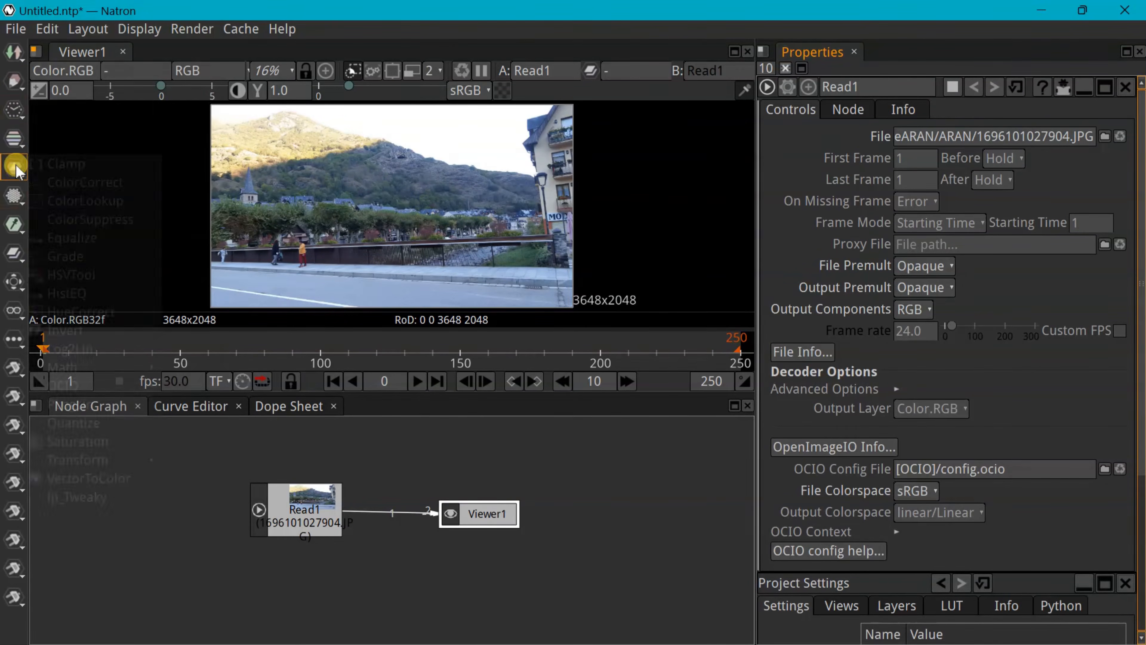
{"action": "left_click", "coordinate": [14, 222]}
{"action": "left_click", "coordinate": [13, 252]}
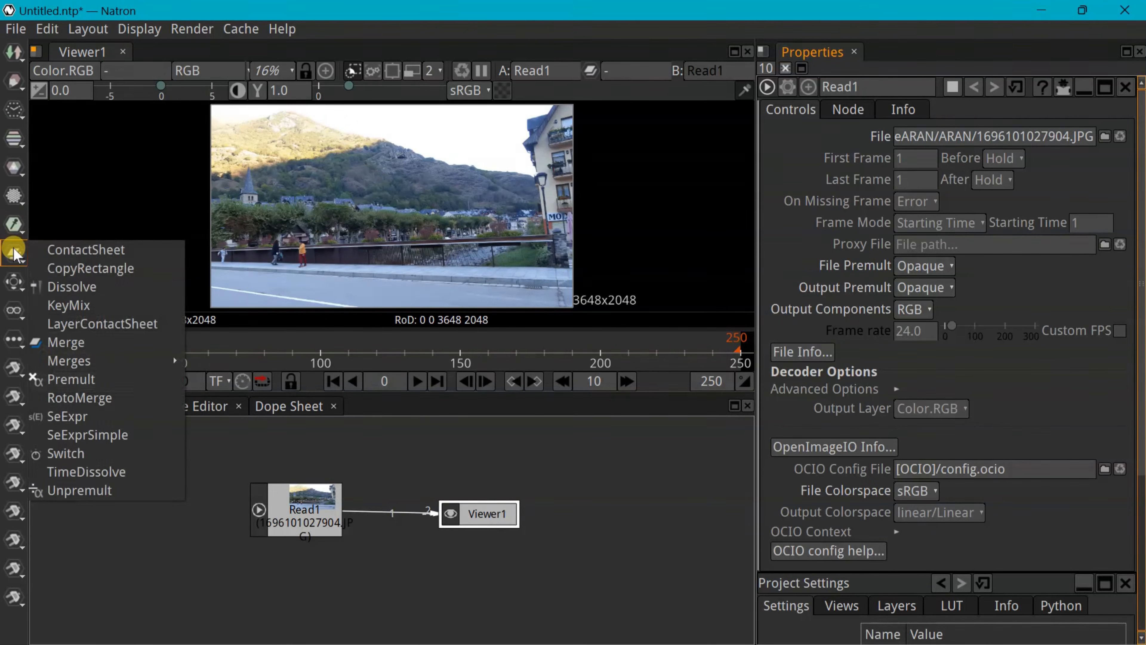
{"action": "left_click", "coordinate": [13, 281]}
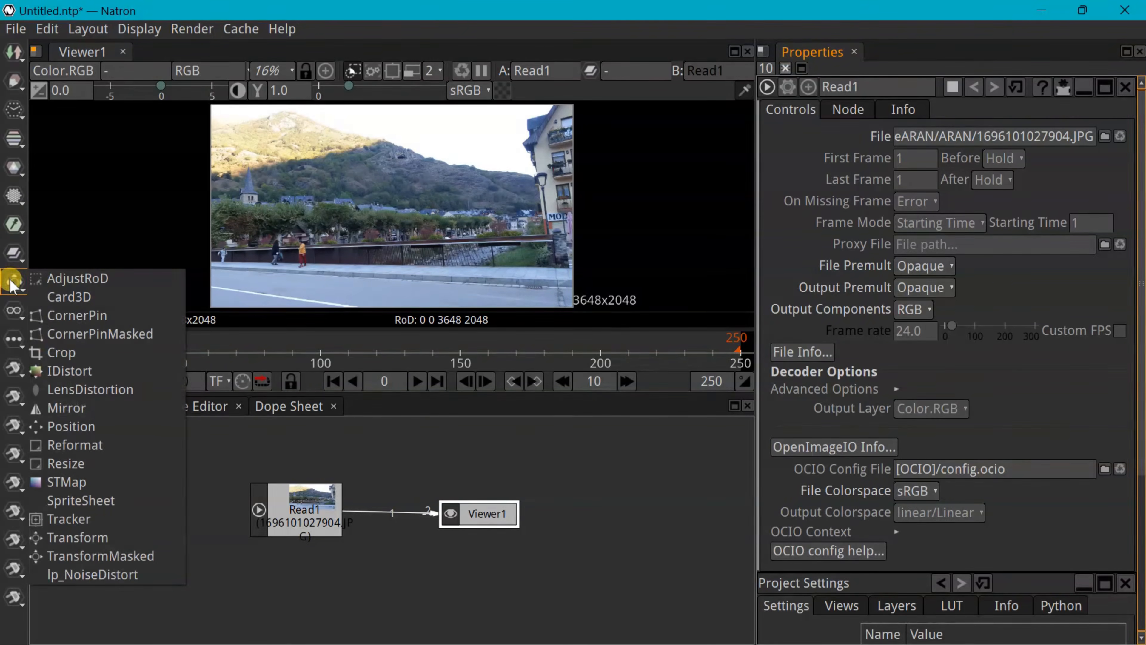
Browse the same node categories in the node graph's context menu, from Image to BCC Perspective, and close it without adding a node
{"action": "right_click", "coordinate": [246, 444]}
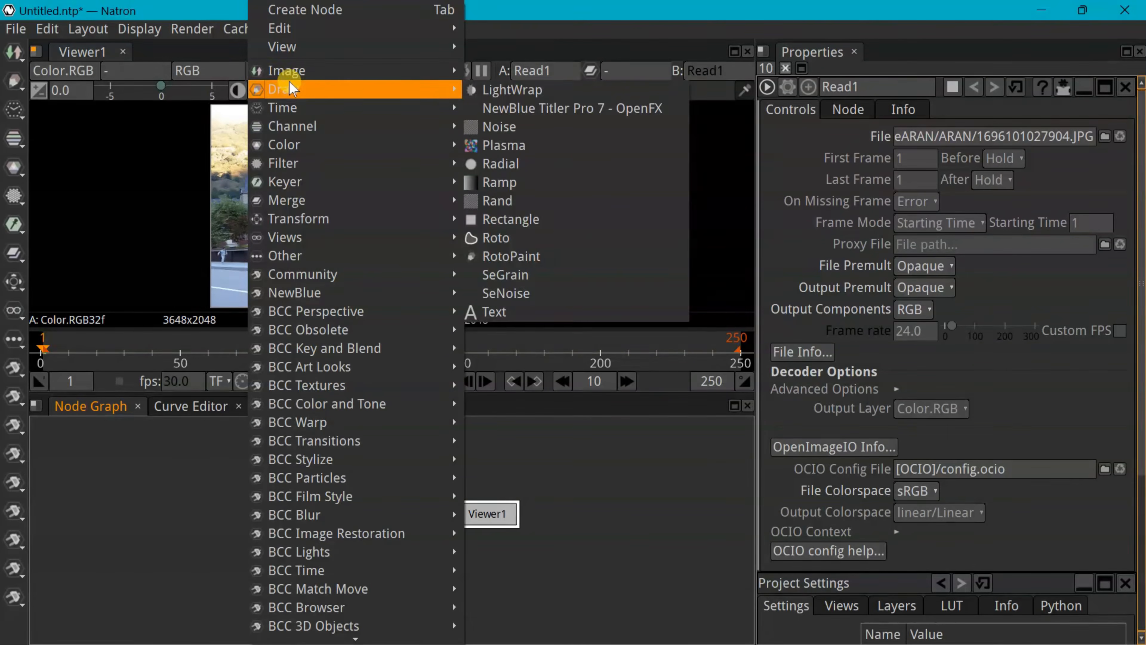
{"action": "left_click", "coordinate": [295, 72]}
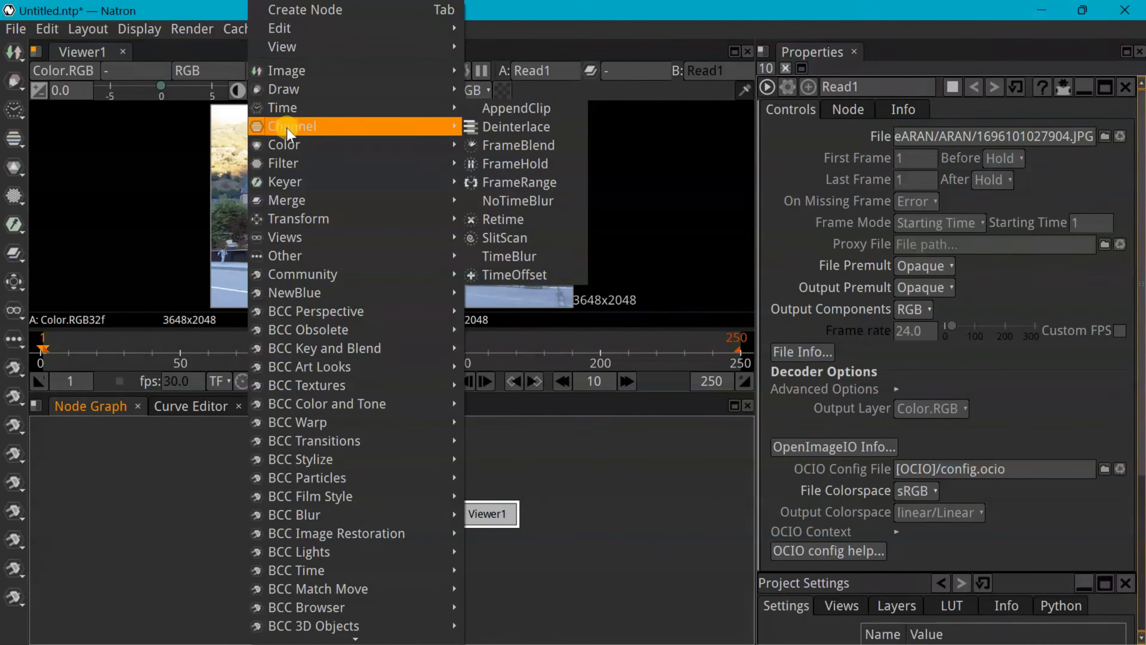
{"action": "mouse_move", "coordinate": [287, 152]}
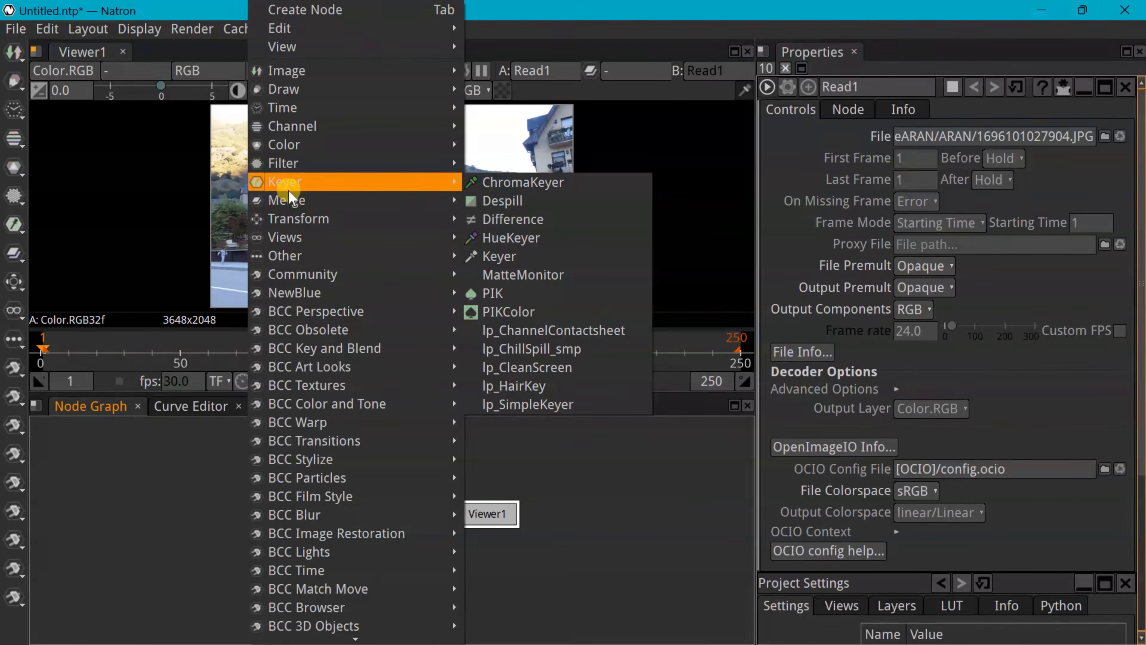
{"action": "mouse_move", "coordinate": [290, 205]}
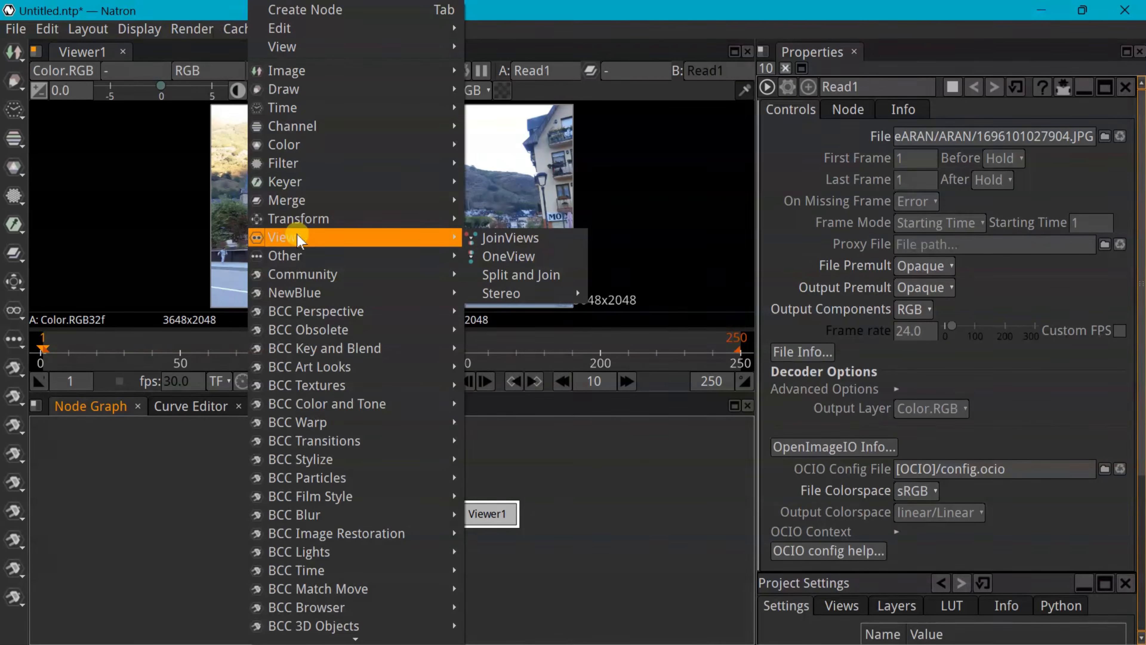
{"action": "mouse_move", "coordinate": [305, 298]}
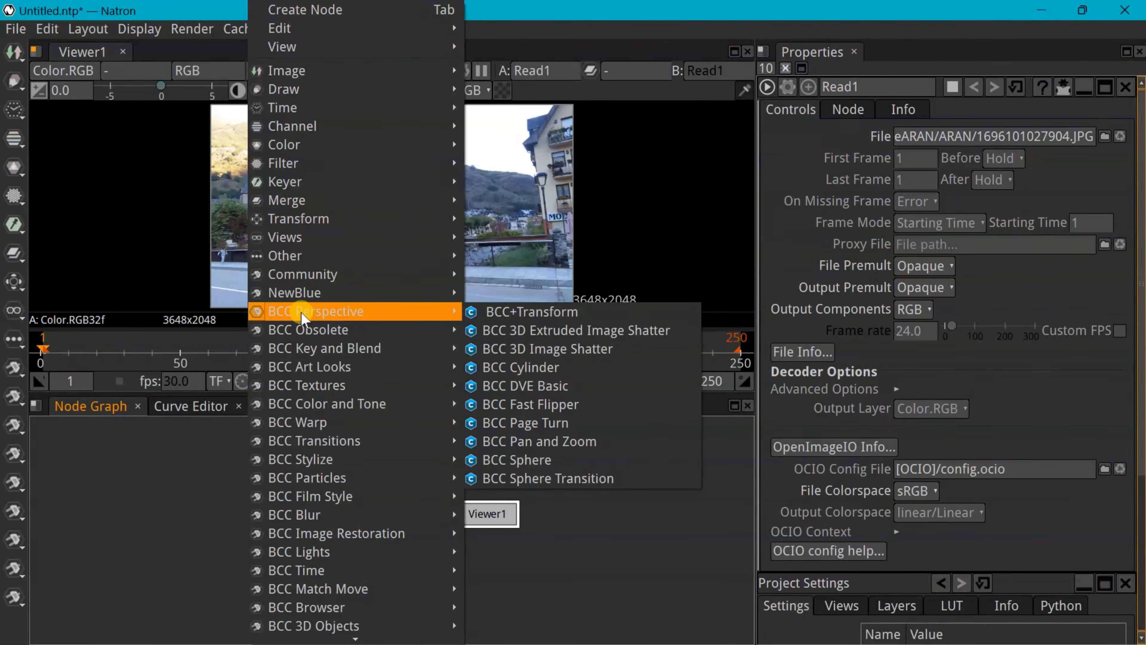
{"action": "left_click", "coordinate": [158, 484]}
Look through the node search list and search it for "read", closing it without adding a node
{"action": "key", "text": "Tab"}
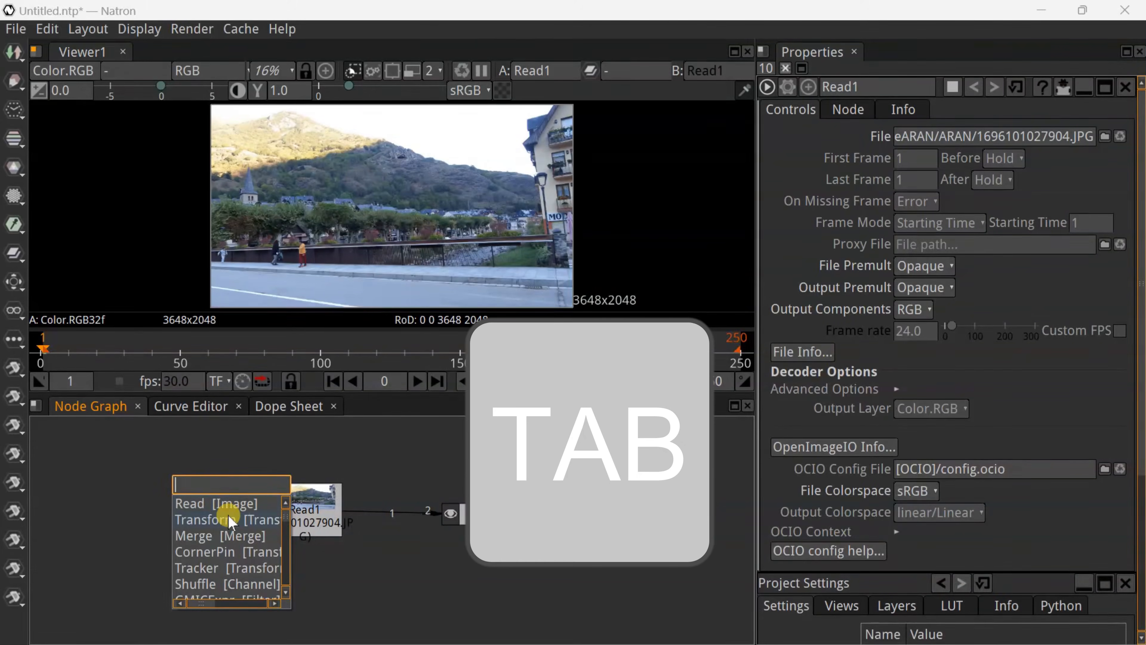
{"action": "scroll", "coordinate": [210, 541], "scroll_direction": "down", "scroll_amount": 10}
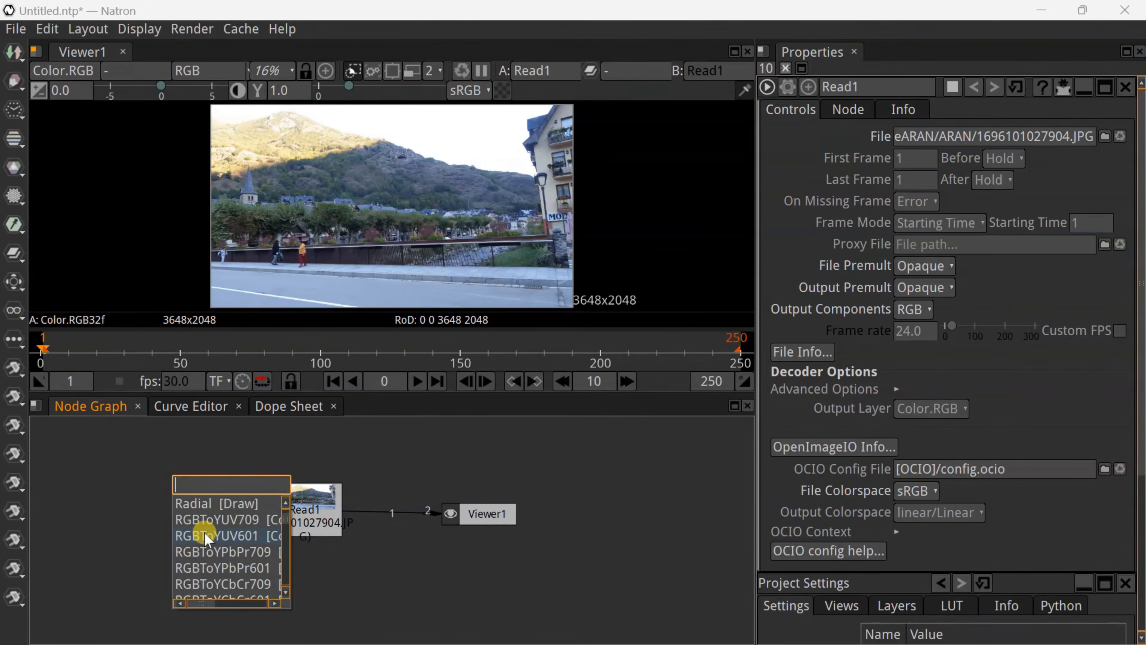
{"action": "scroll", "coordinate": [200, 526], "scroll_direction": "up", "scroll_amount": 10}
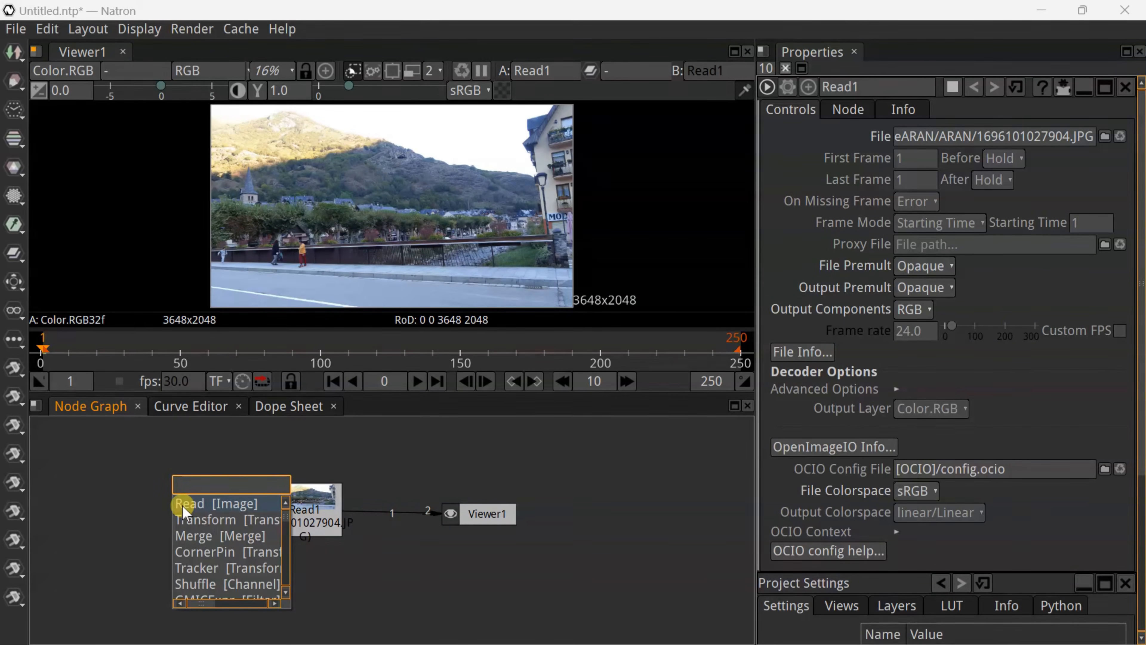
{"action": "type", "text": "re"}
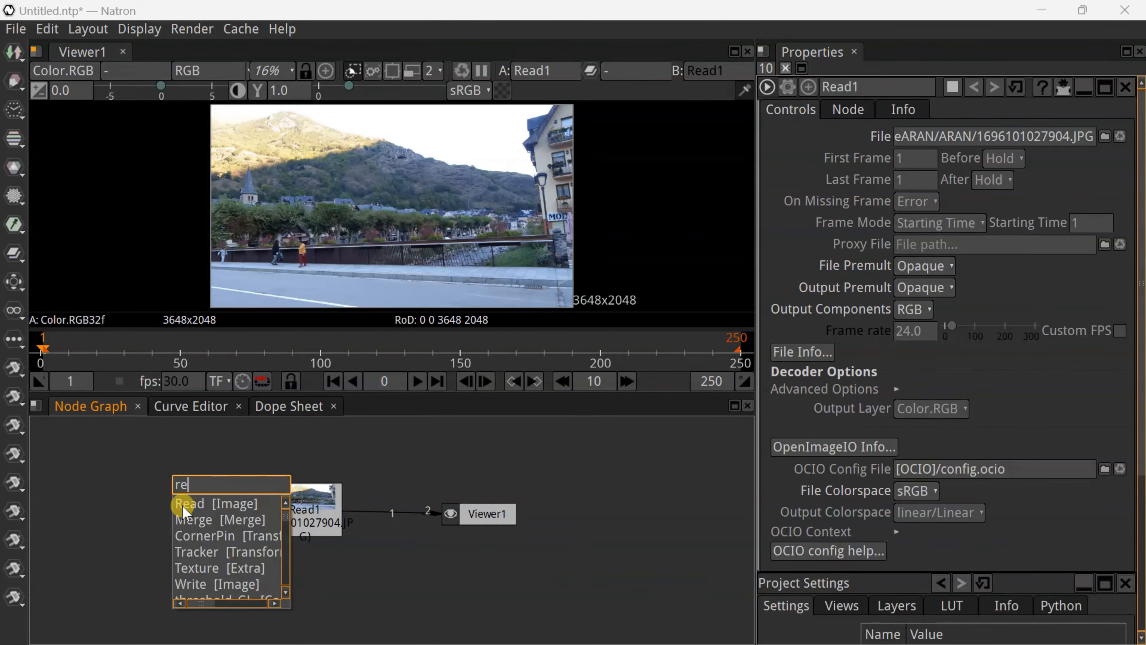
{"action": "type", "text": "as"}
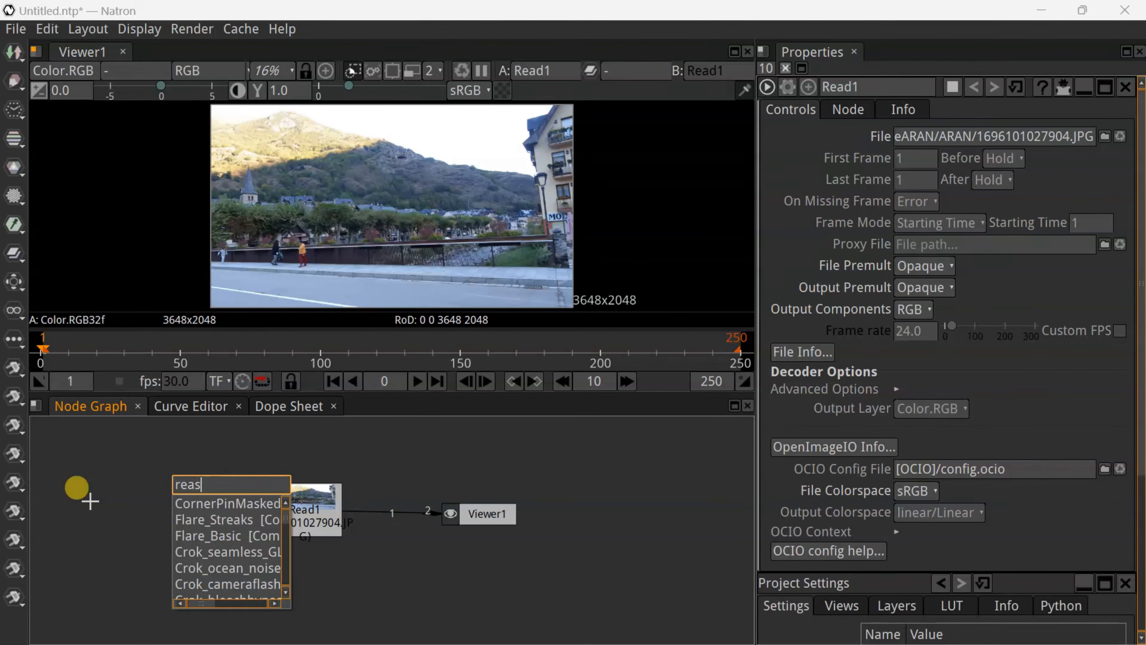
{"action": "key", "text": "BackSpace"}
{"action": "type", "text": "d"}
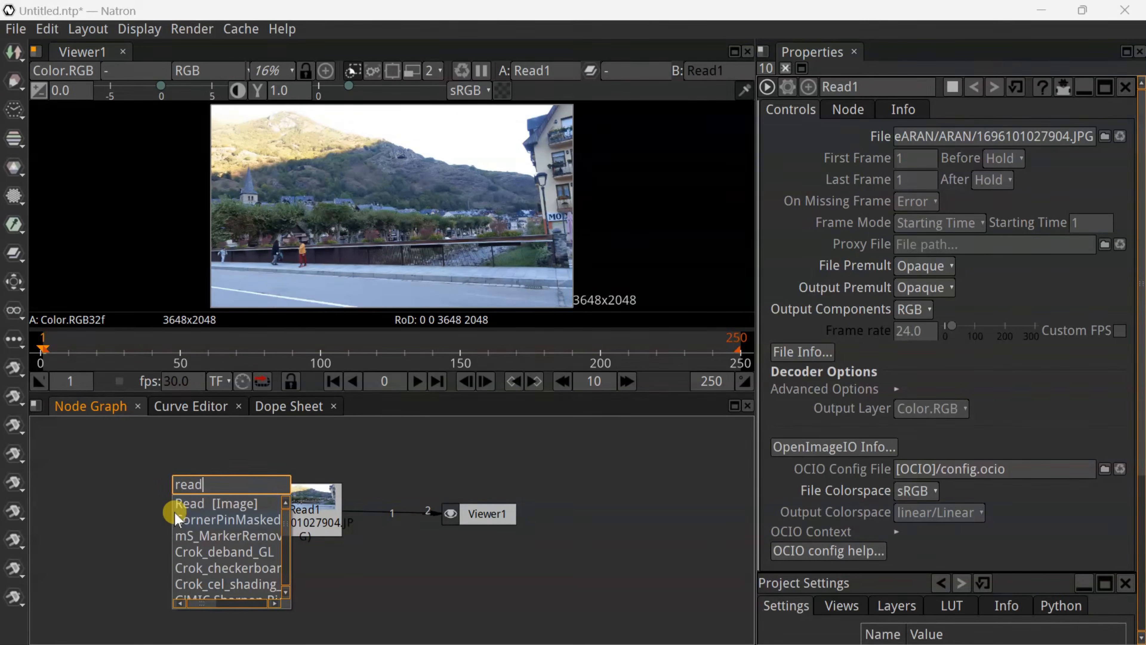
{"action": "left_click", "coordinate": [276, 441]}
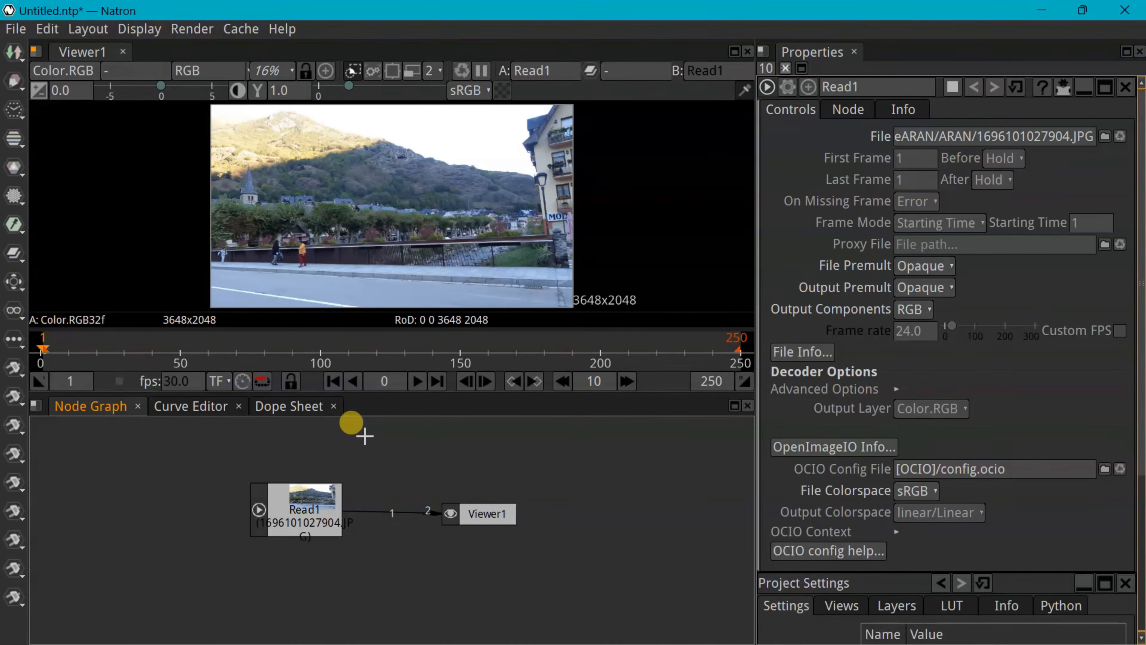
Delete the Read1 node and move the Viewer1 node lower in the node graph
{"action": "left_click", "coordinate": [303, 515]}
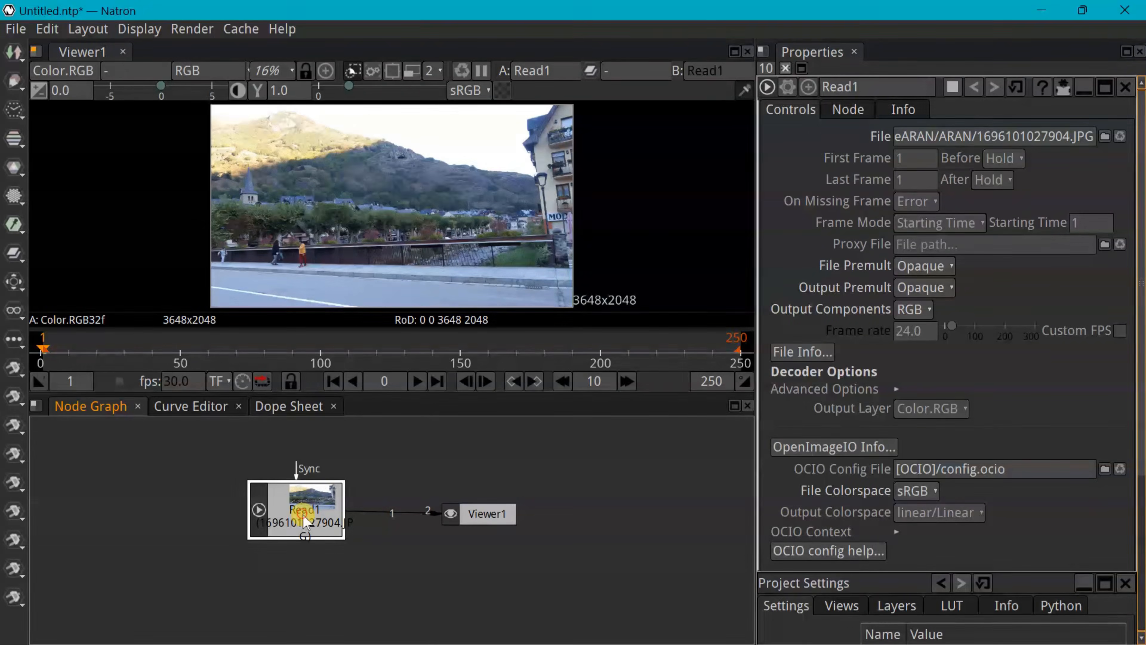
{"action": "key", "text": "Delete"}
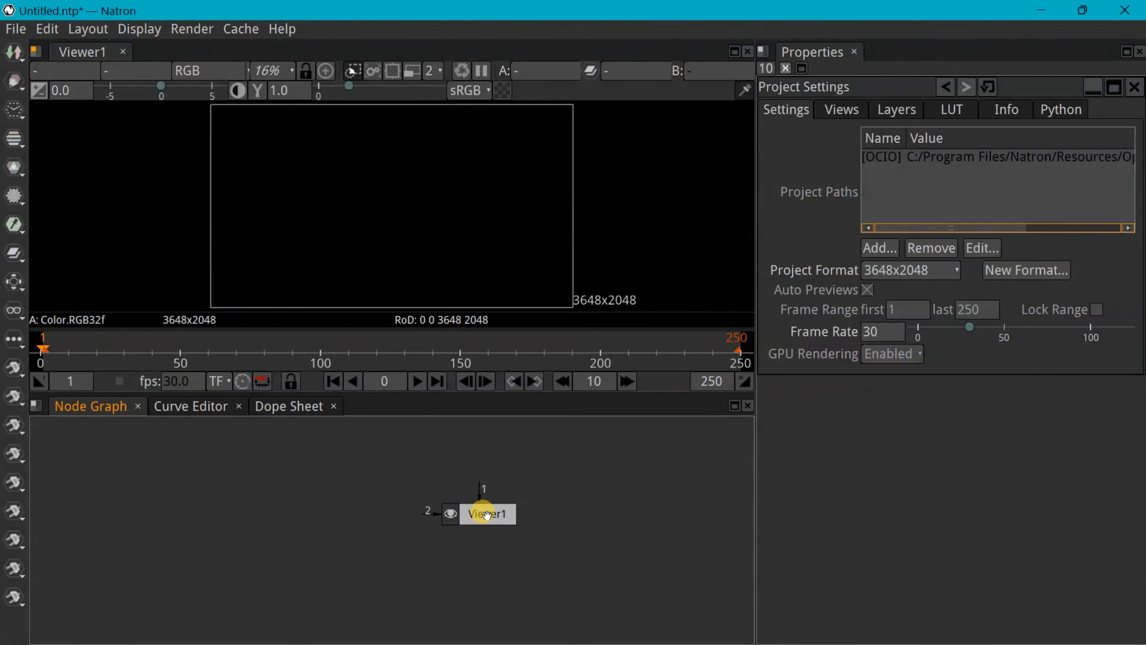
{"action": "left_click_drag", "start_coordinate": [469, 513], "coordinate": [383, 564]}
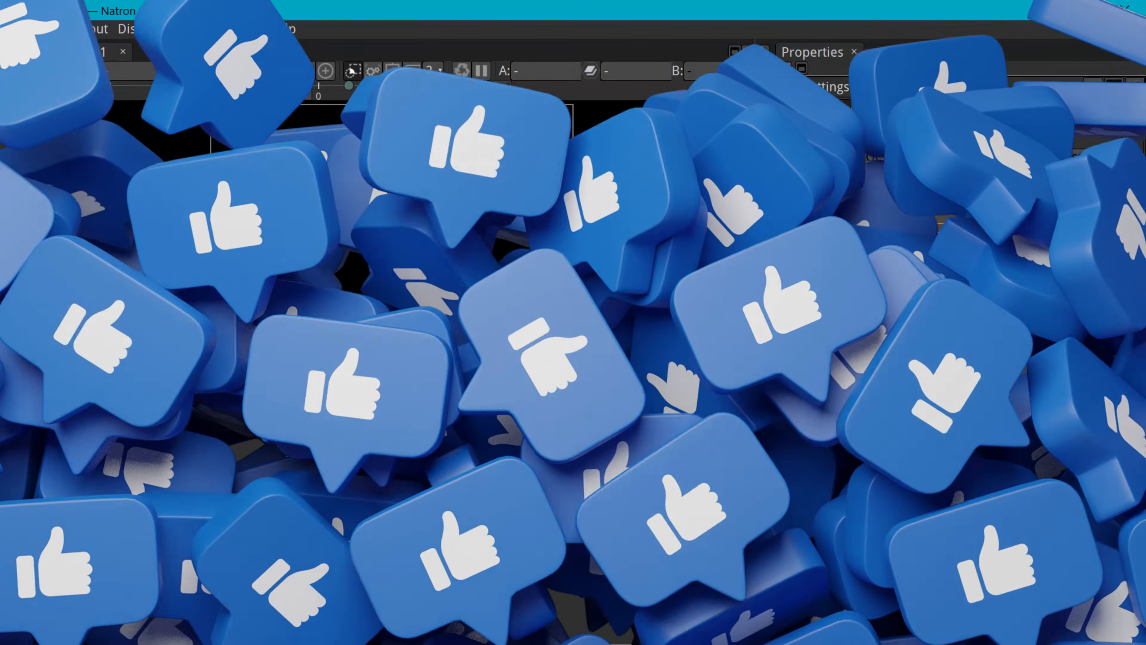
Add a Text node above Viewer1 in the node graph and connect it to Viewer1's input 1
{"action": "left_click", "coordinate": [243, 494]}
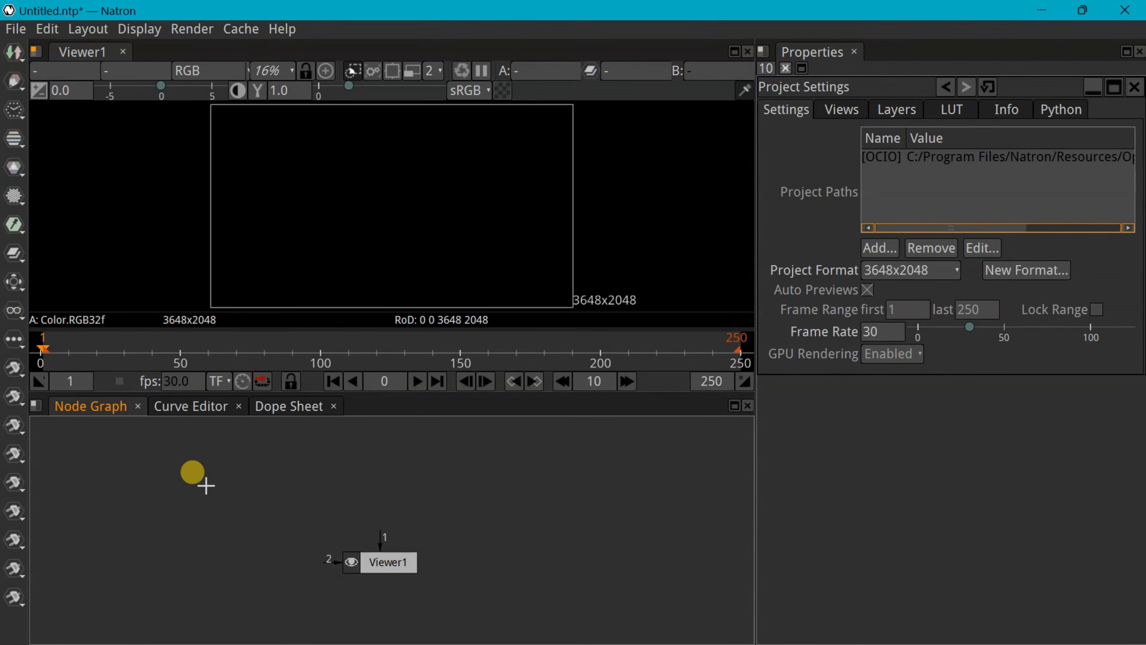
{"action": "key", "text": "Tab"}
{"action": "type", "text": "t"}
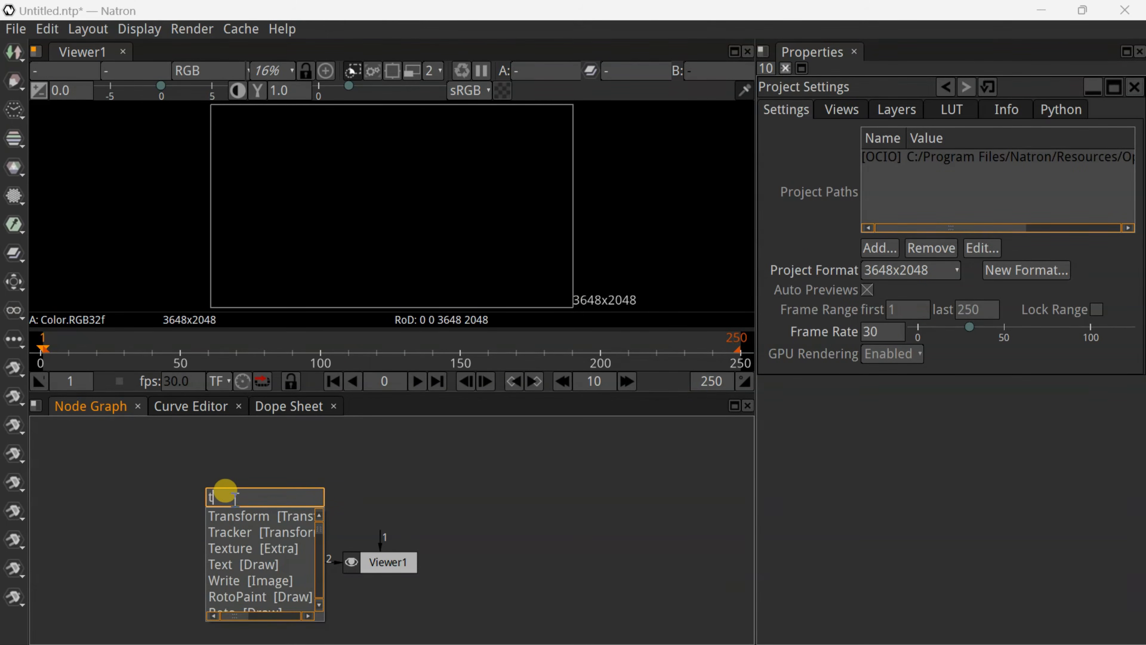
{"action": "type", "text": "ex"}
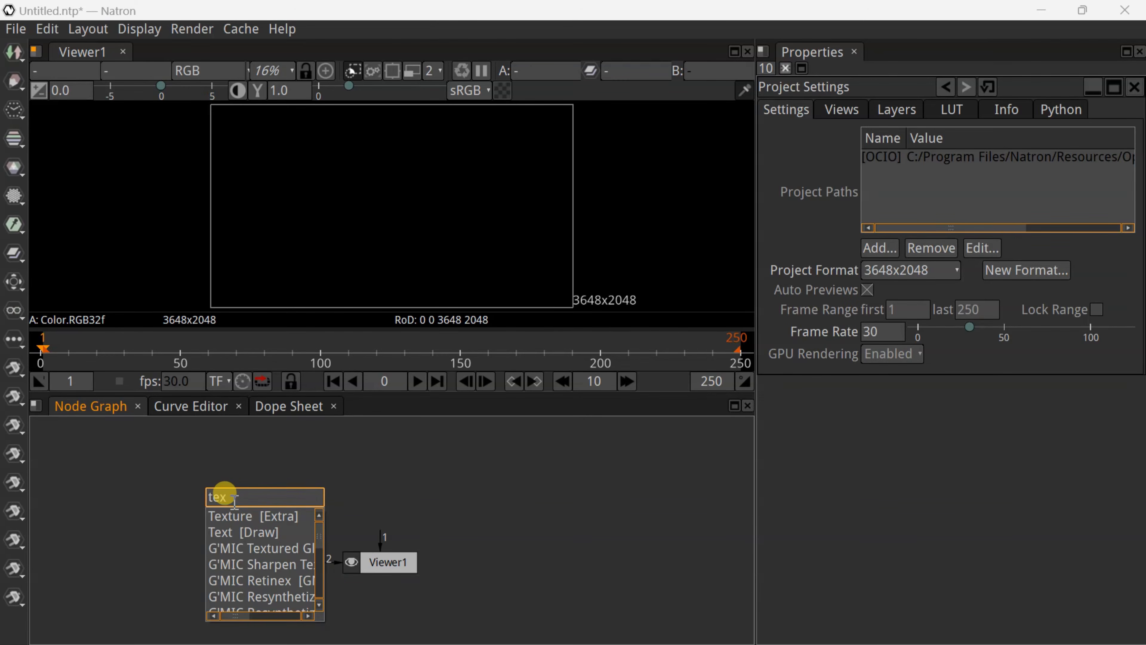
{"action": "left_click", "coordinate": [221, 533]}
{"action": "left_click", "coordinate": [266, 548]}
{"action": "left_click_drag", "start_coordinate": [264, 547], "coordinate": [289, 488]}
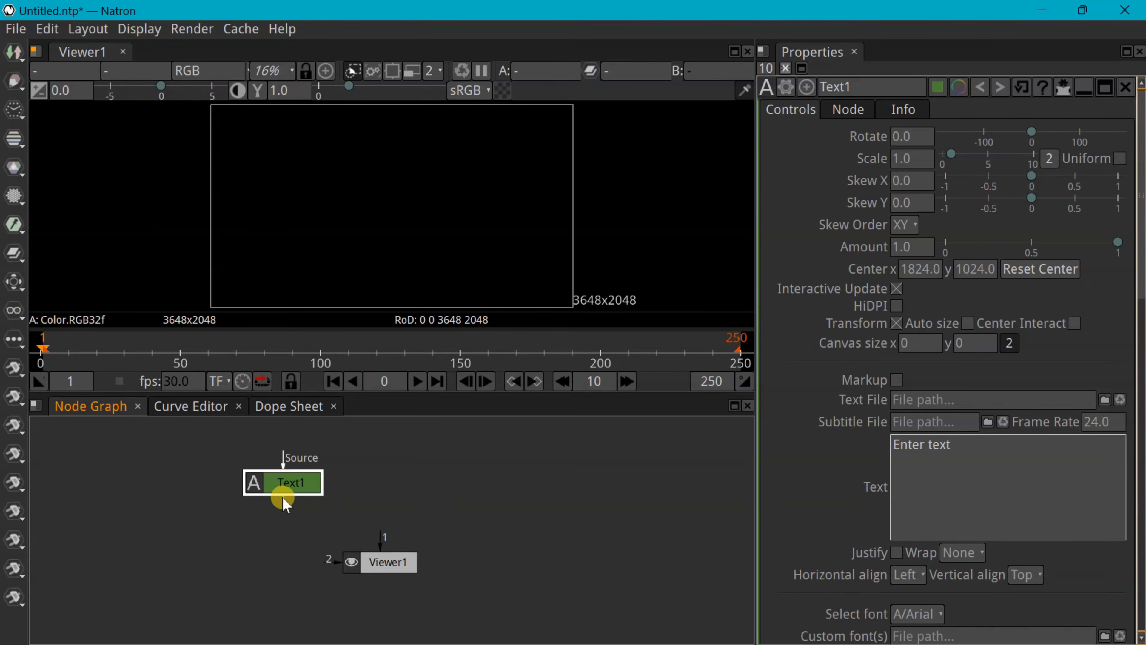
{"action": "left_click_drag", "start_coordinate": [327, 515], "coordinate": [385, 558]}
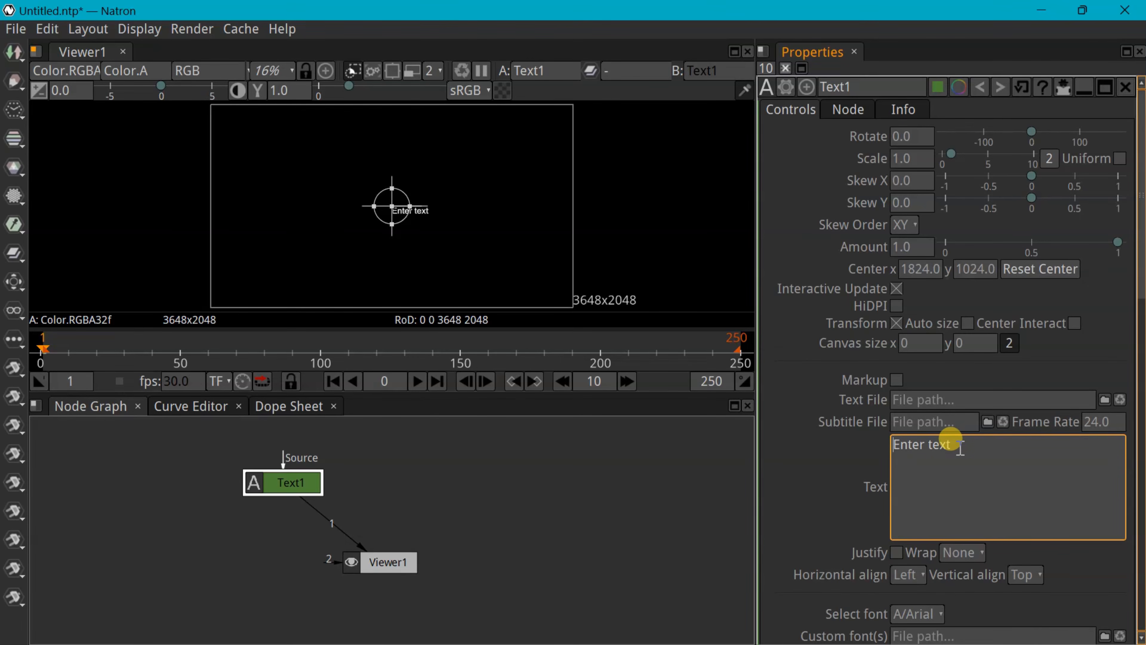
Replace the Text1 node's placeholder text with SUSCRIBETE
{"action": "left_click_drag", "start_coordinate": [960, 446], "coordinate": [893, 445]}
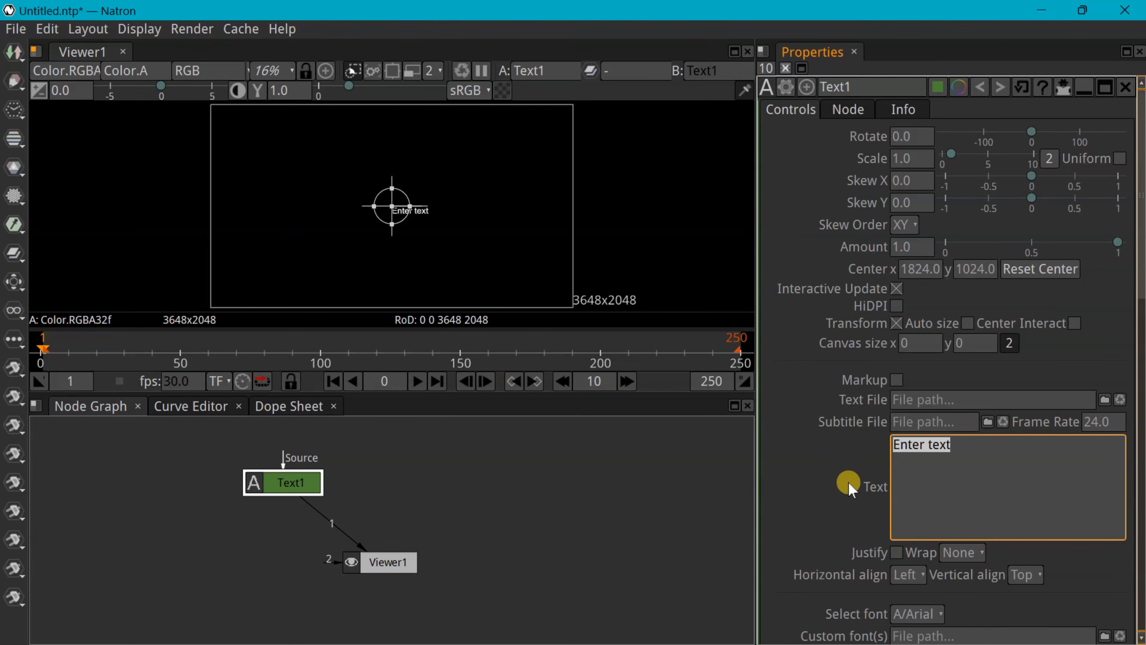
{"action": "type", "text": "SUSCR"}
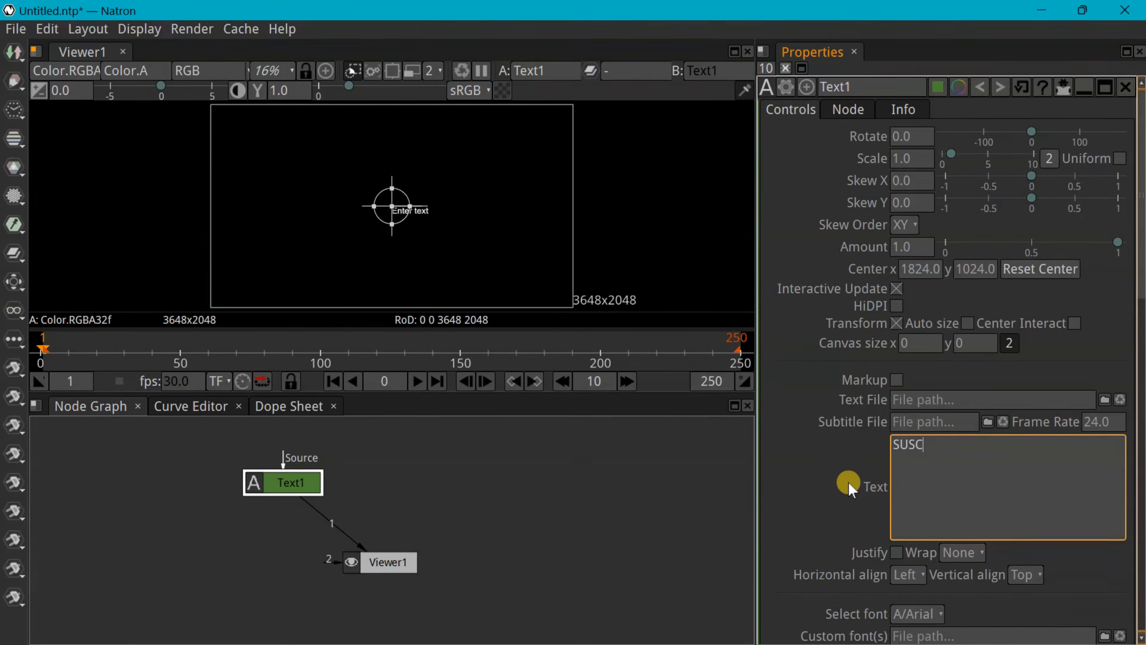
{"action": "type", "text": "IBETE"}
{"action": "left_click", "coordinate": [800, 465]}
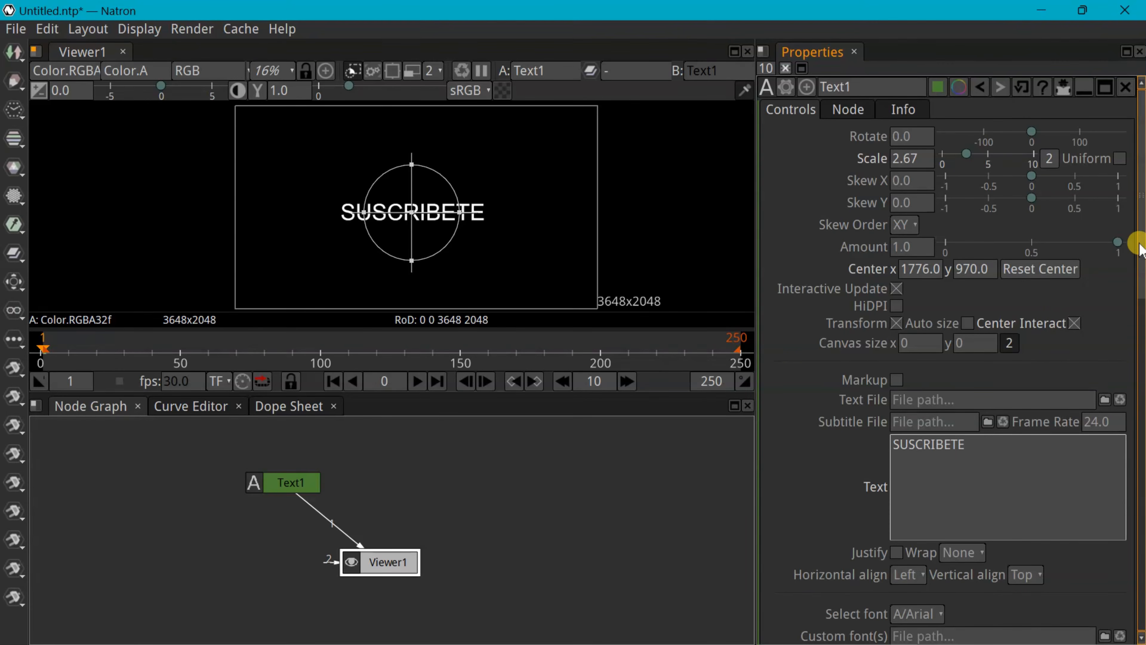
Try a red font color on the SUSCRIBETE text using the color wheel
{"action": "mouse_move", "coordinate": [1141, 253]}
{"action": "left_mouse_down"}
{"action": "mouse_move", "coordinate": [1143, 389]}
{"action": "mouse_move", "coordinate": [1129, 399]}
{"action": "left_mouse_up"}
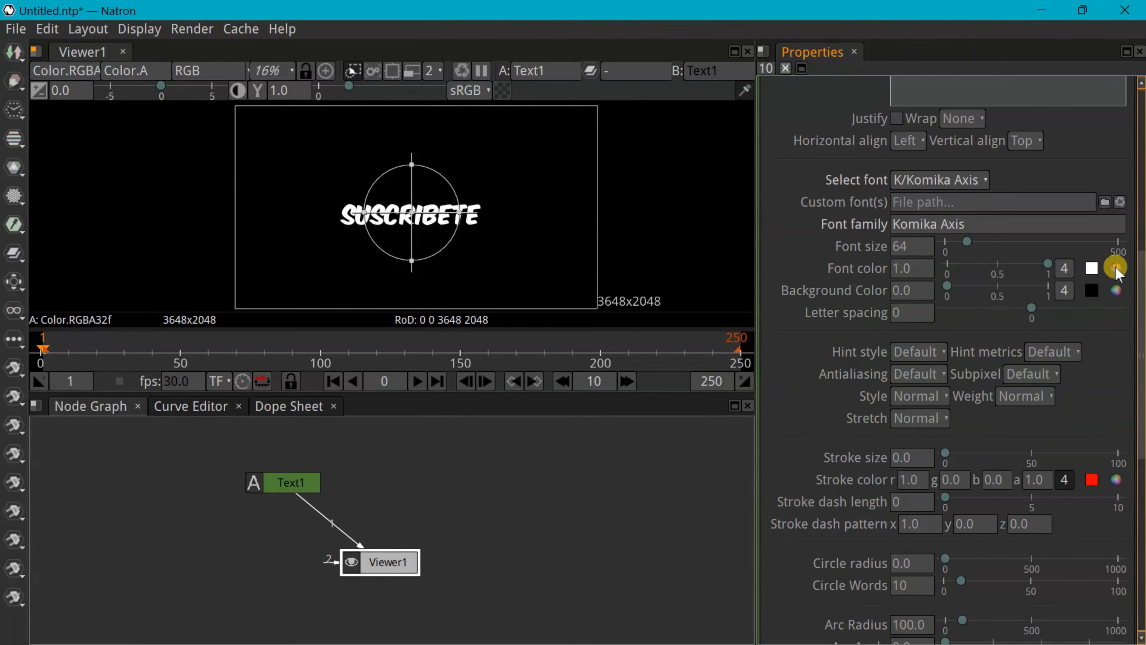
{"action": "left_click", "coordinate": [1116, 268]}
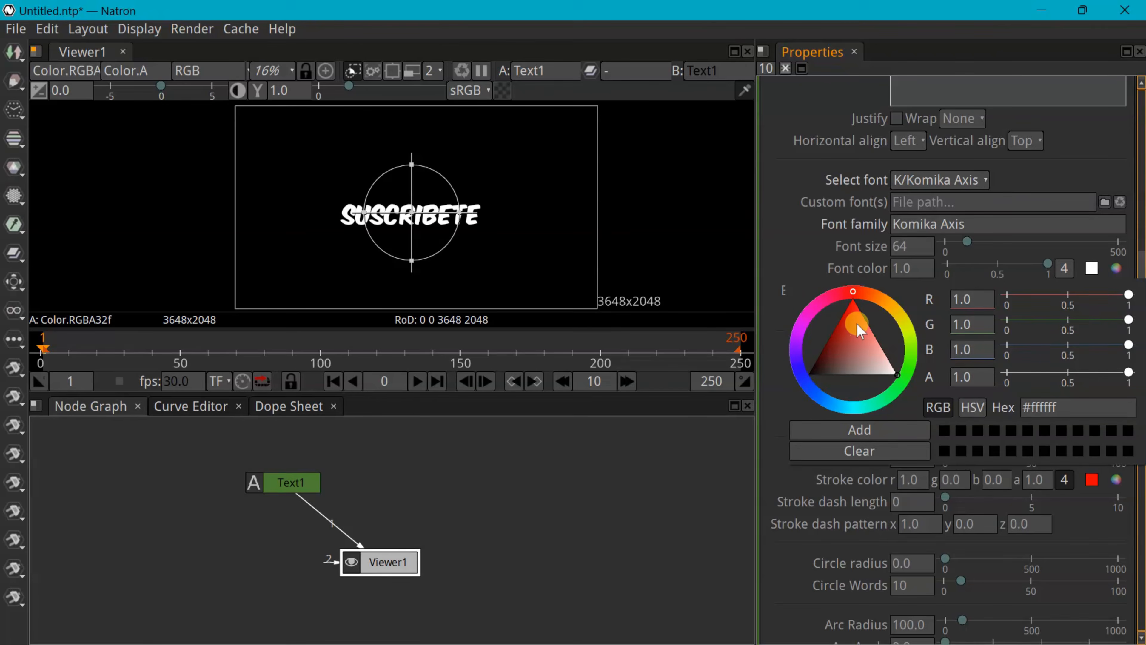
{"action": "left_click_drag", "start_coordinate": [855, 316], "coordinate": [852, 304]}
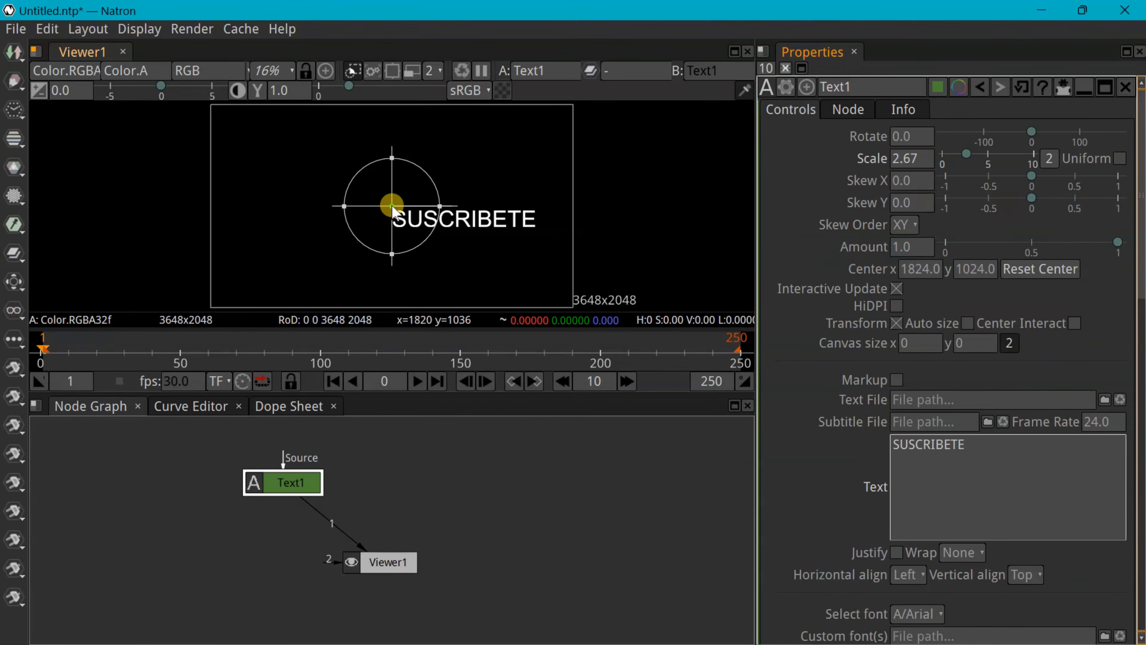
Move the SUSCRIBETE text's center to x 1446, y 1042 in the viewer, and undo a trial adjustment of its rotation handle
{"action": "left_click_drag", "start_coordinate": [392, 207], "coordinate": [349, 206]}
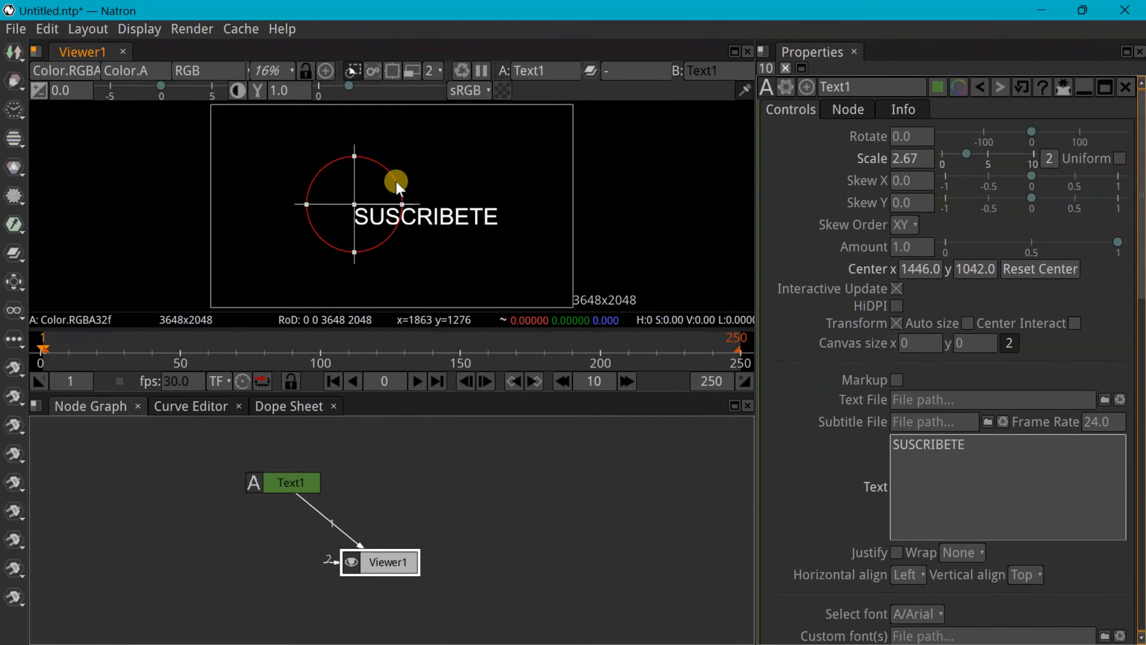
{"action": "left_click_drag", "start_coordinate": [399, 186], "coordinate": [423, 188]}
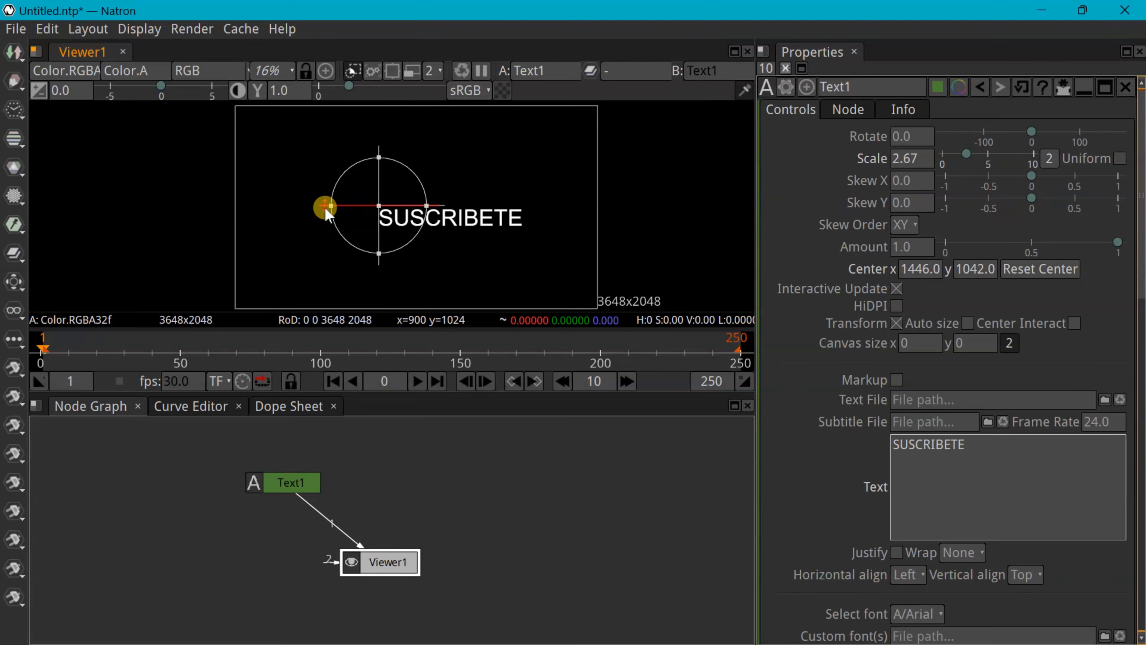
{"action": "mouse_move", "coordinate": [325, 207]}
{"action": "left_mouse_down"}
{"action": "mouse_move", "coordinate": [325, 186]}
{"action": "mouse_move", "coordinate": [328, 219]}
{"action": "left_mouse_up"}
{"action": "key", "text": "ctrl+z"}
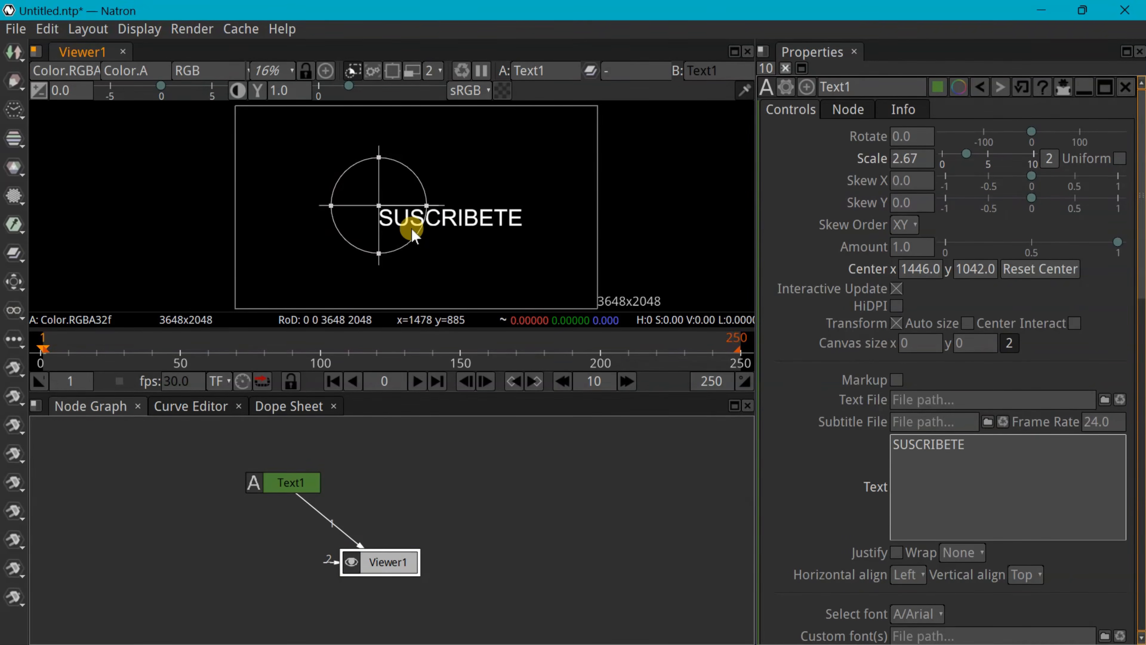